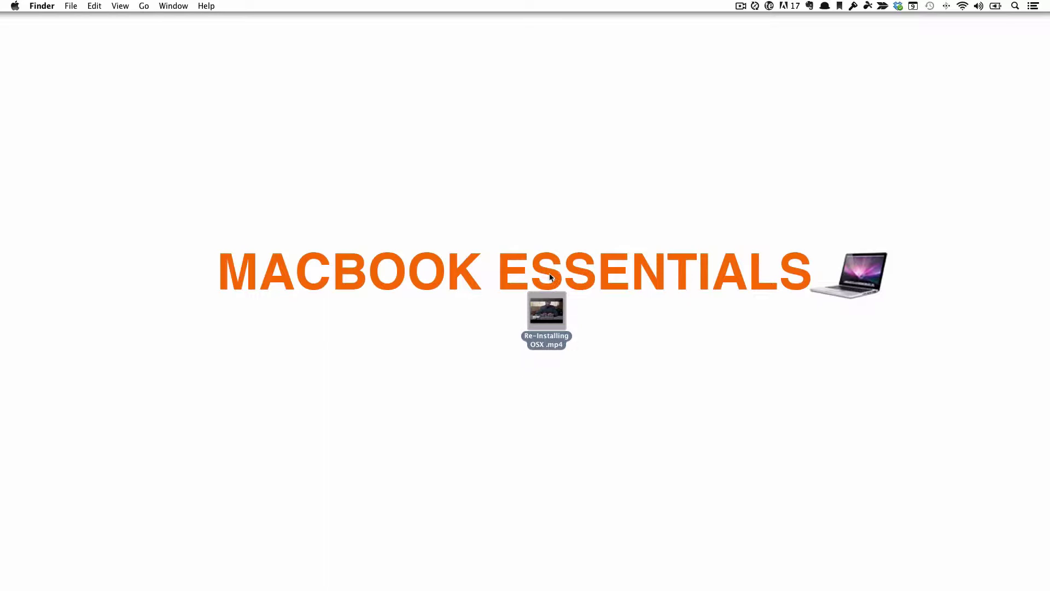
# Move Re-Installing OSX.mp4 to the desktop's top-right corner and deselect it.
pyautogui.moveTo(538, 310); pyautogui.dragTo(996, 45)
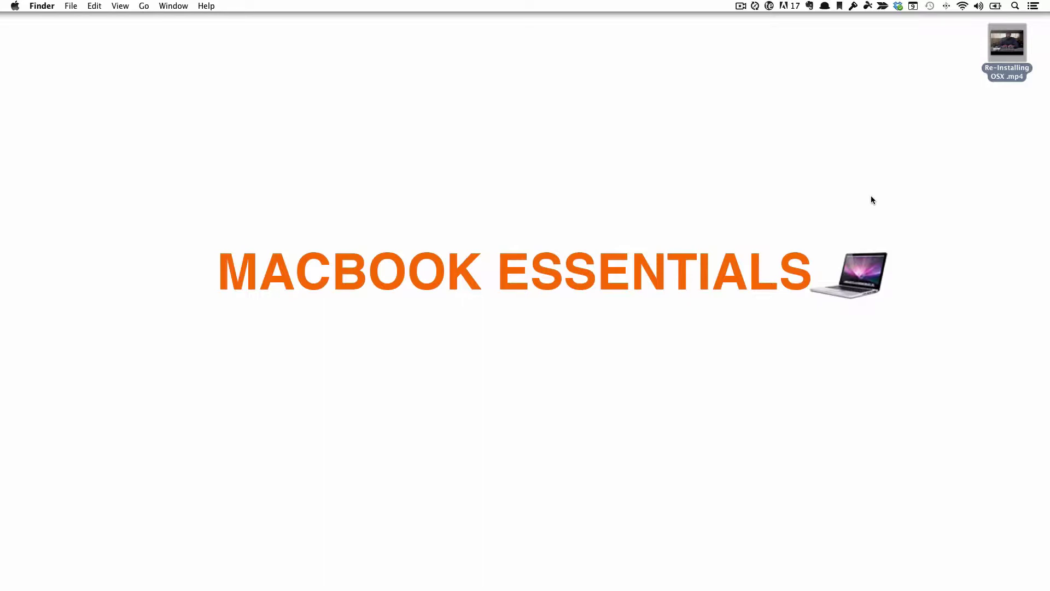
pyautogui.hotkey('alt', 'space')
pyautogui.press('Escape')
pyautogui.click(854, 500)
# Restore the Codecademy Safari window from the Dock, then minimize it again.
pyautogui.moveTo(811, 587)
pyautogui.click(834, 574)
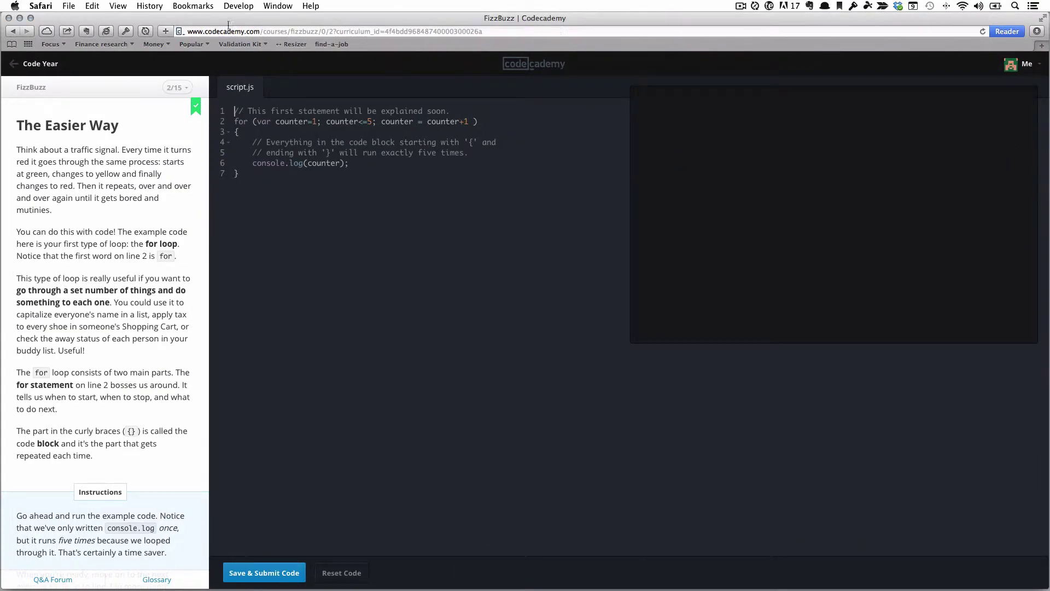
pyautogui.click(19, 18)
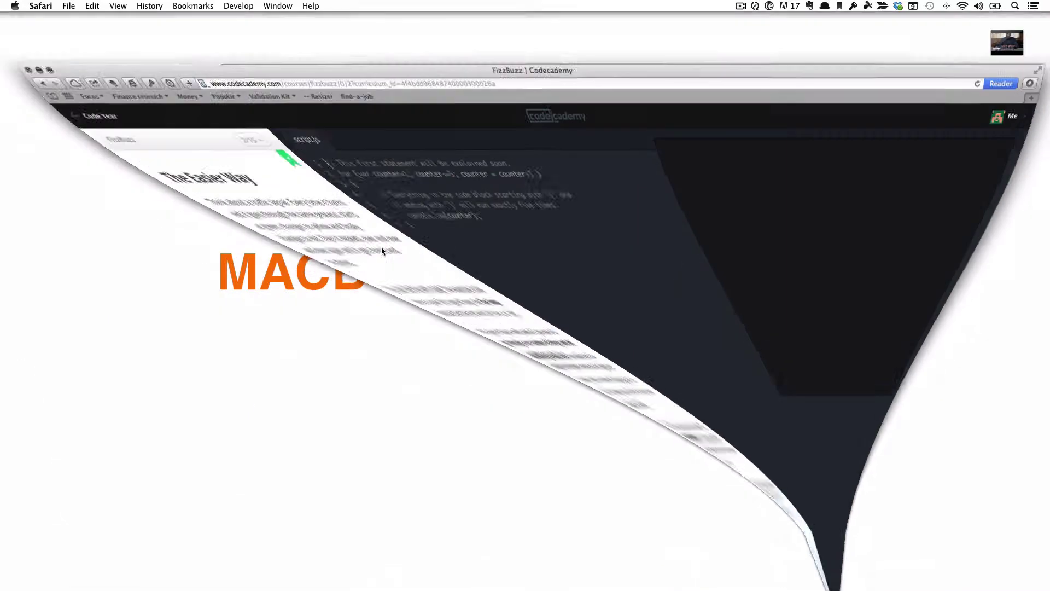
# Launch Safari through the Alfred launcher.
pyautogui.hotkey('alt', 'space')
pyautogui.write('af')
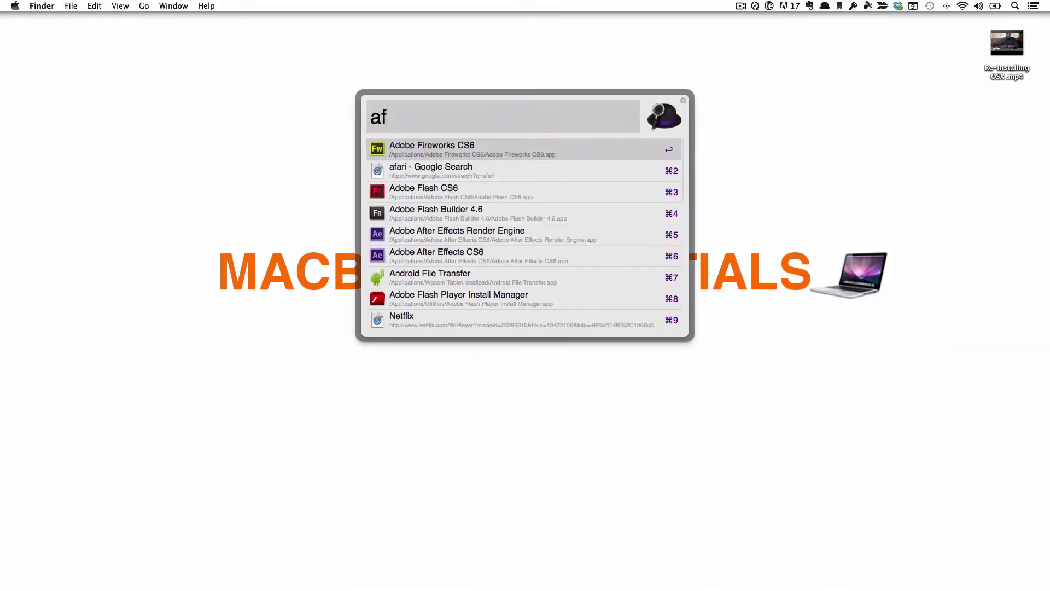
pyautogui.press('BackSpace')
pyautogui.press('BackSpace')
pyautogui.write('safari')
pyautogui.press('Return')
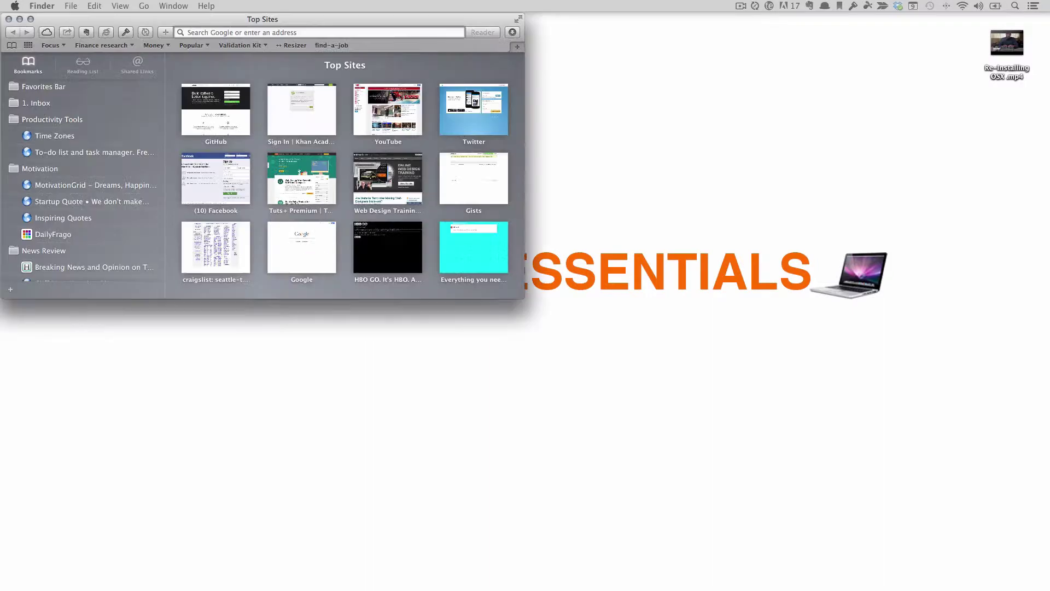
# Centre the Safari window on screen with Moom.
pyautogui.press('ctrl+alt+super+m')
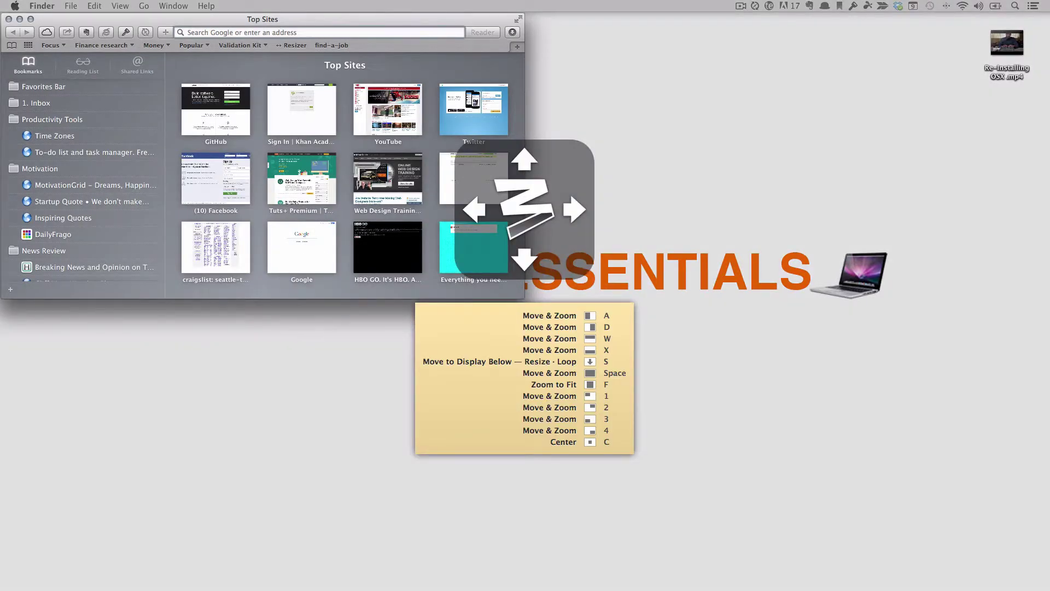
pyautogui.write('cf')
pyautogui.click(531, 543)
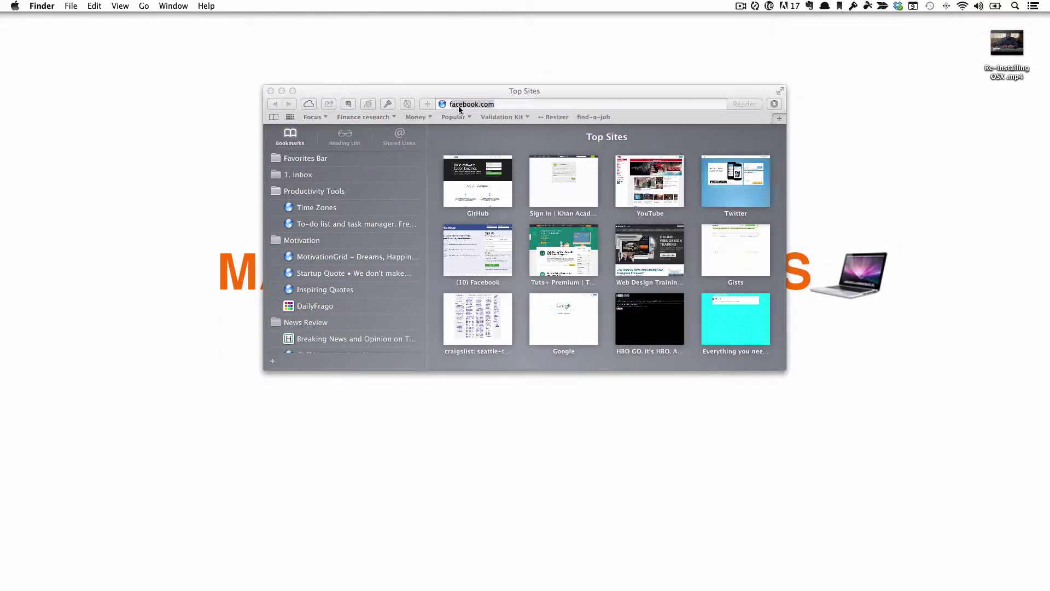
pyautogui.click(459, 108)
pyautogui.write('site5')
pyautogui.press('Return')
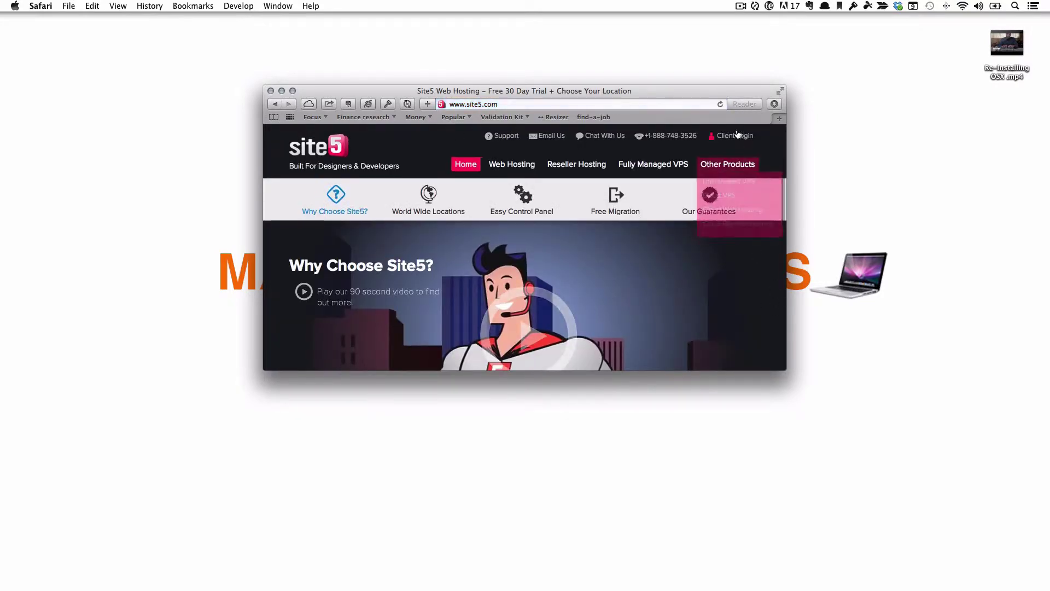
pyautogui.scroll(-5, 640, 286)
pyautogui.scroll(5, 640, 286)
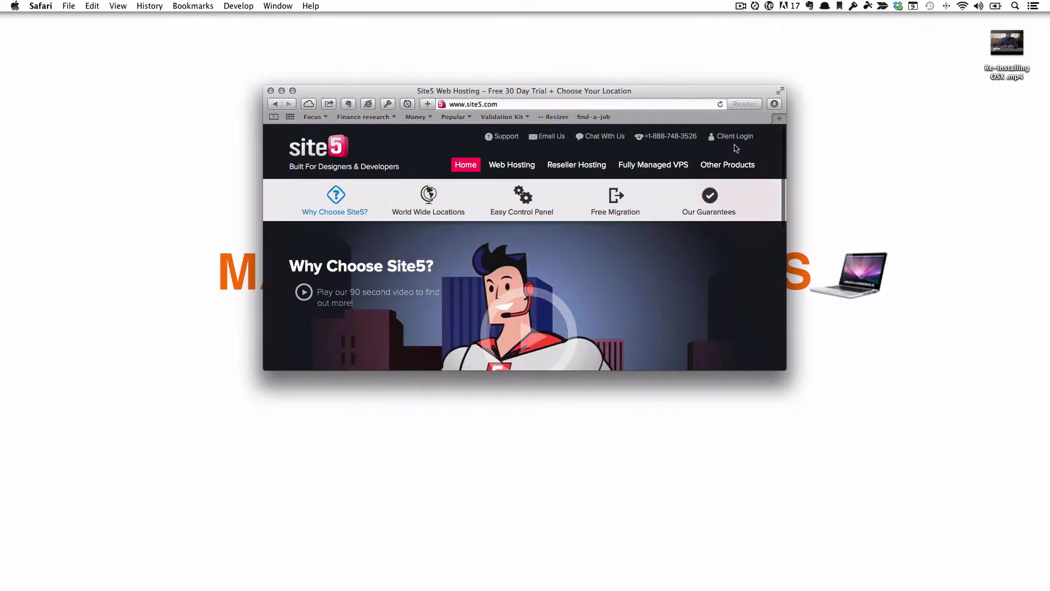
# Open Site5's Client Login and zoom the Safari window with Moom.
pyautogui.click(735, 136)
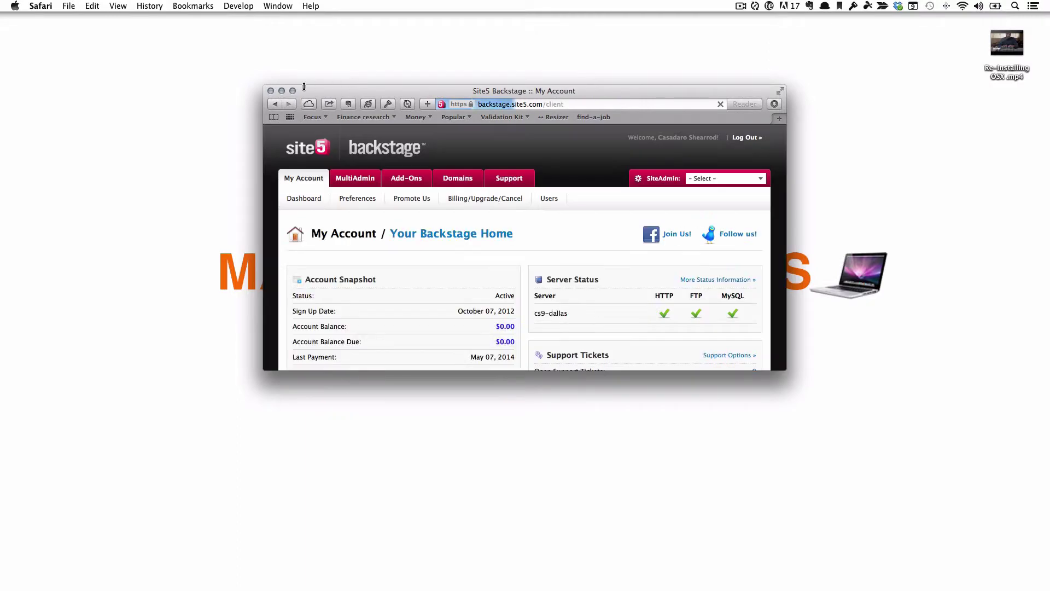
pyautogui.press('ctrl+super+m')
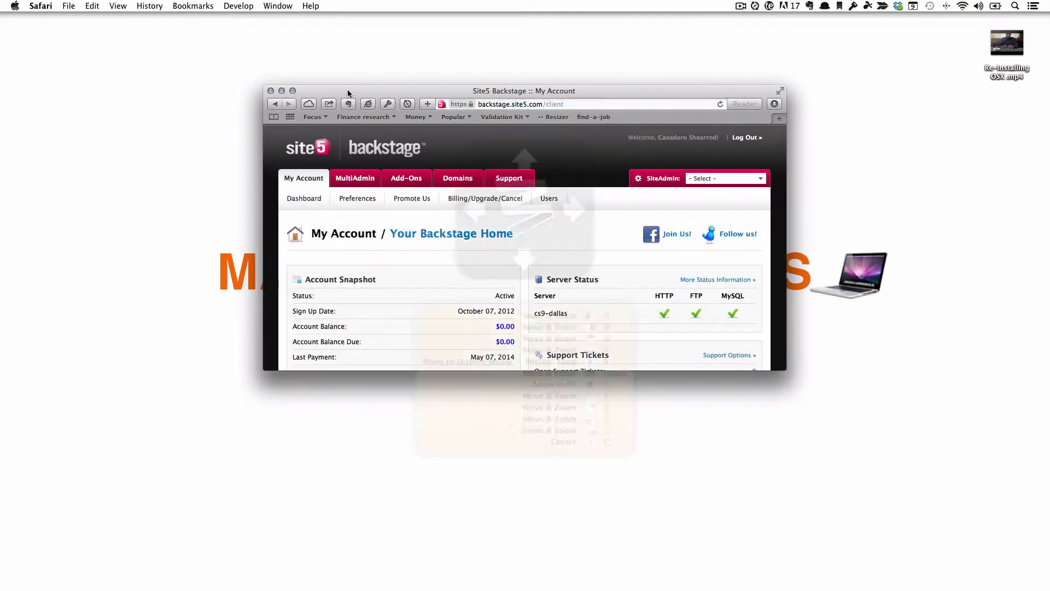
pyautogui.press('f')
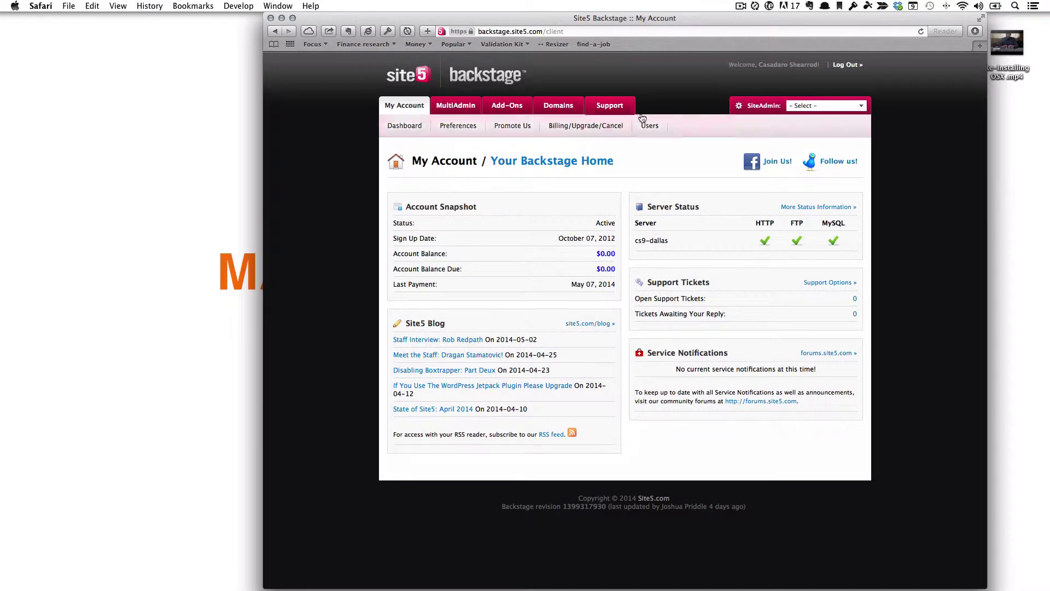
# Open SiteAdmin for macbookessentials.com and recentre the browser window.
pyautogui.moveTo(610, 111)
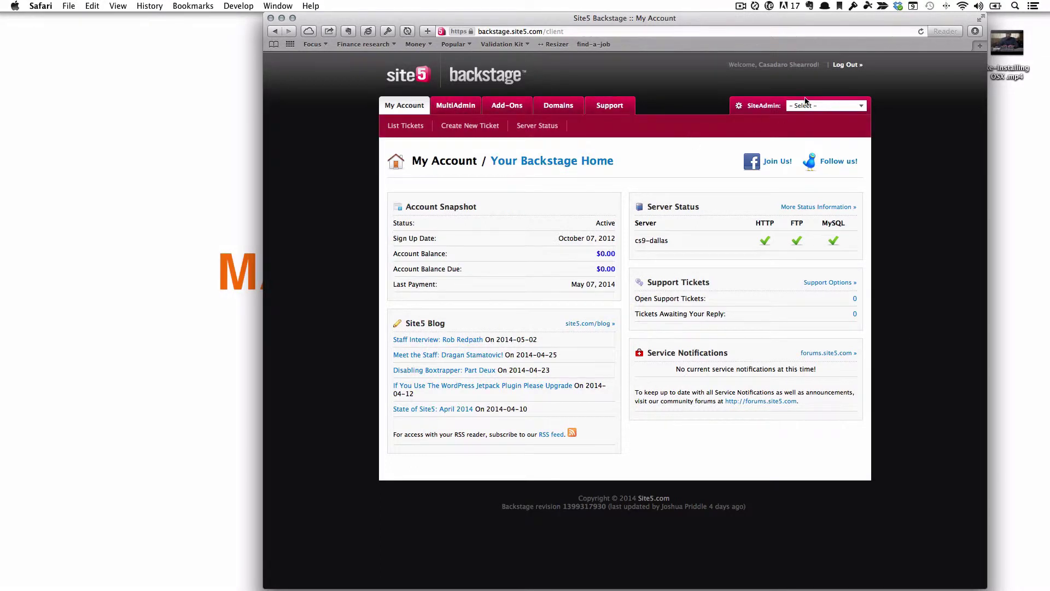
pyautogui.moveTo(807, 105)
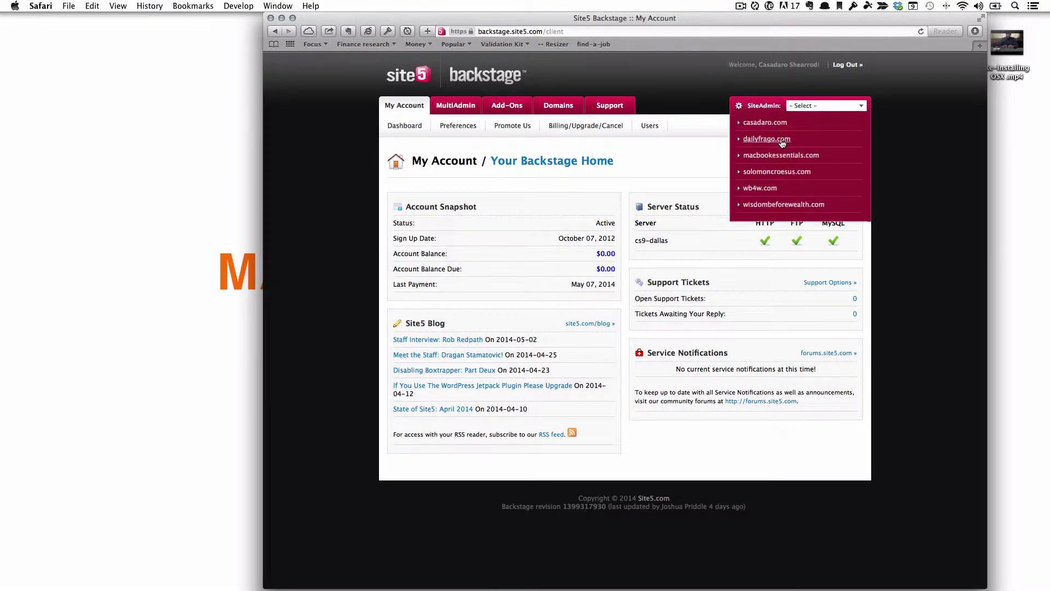
pyautogui.click(783, 155)
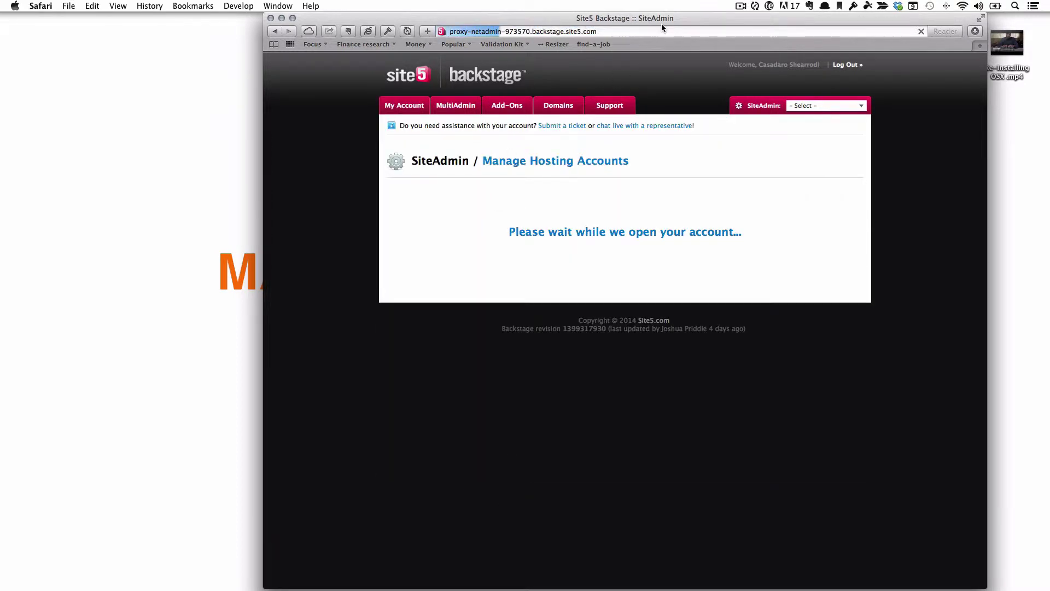
pyautogui.moveTo(661, 20); pyautogui.dragTo(568, 21)
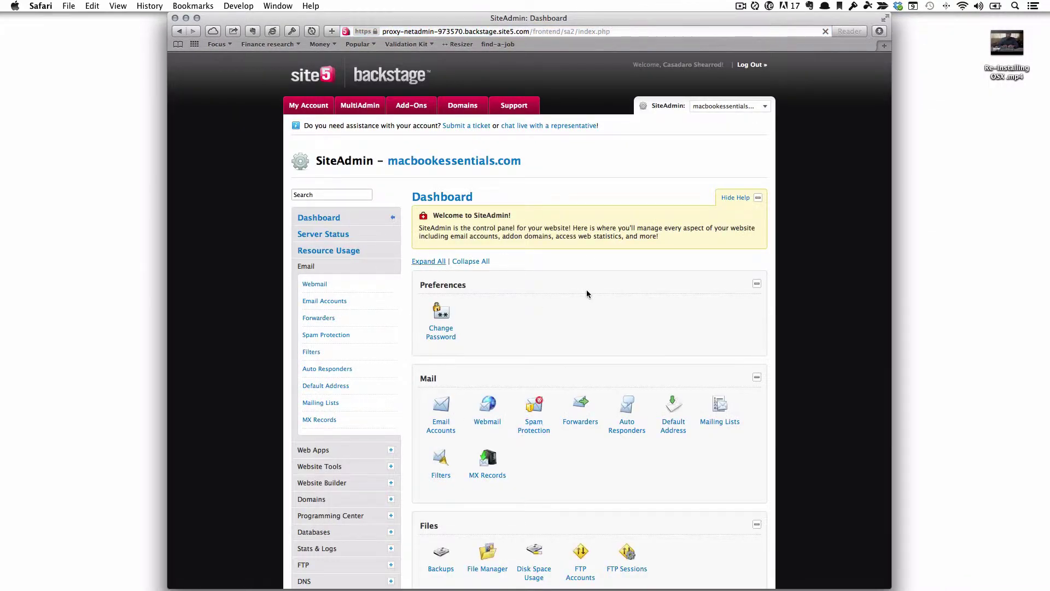
# Open Email Accounts from the Mail panel.
pyautogui.scroll(-1, 573, 417)
pyautogui.scroll(-10, 573, 418)
pyautogui.scroll(10, 573, 417)
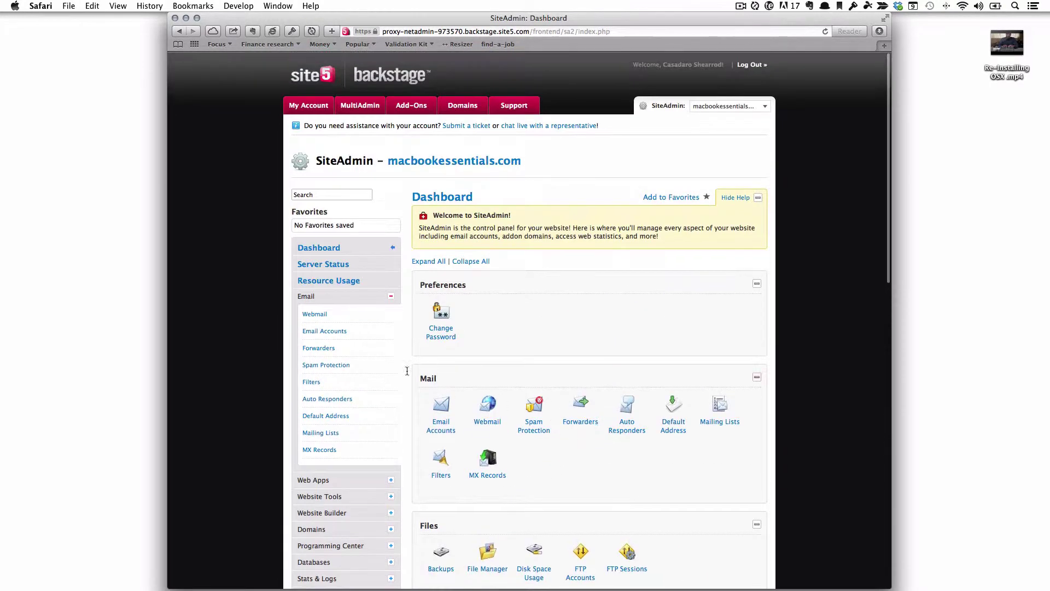
pyautogui.scroll(-2, 585, 410)
pyautogui.scroll(2, 585, 410)
pyautogui.click(448, 421)
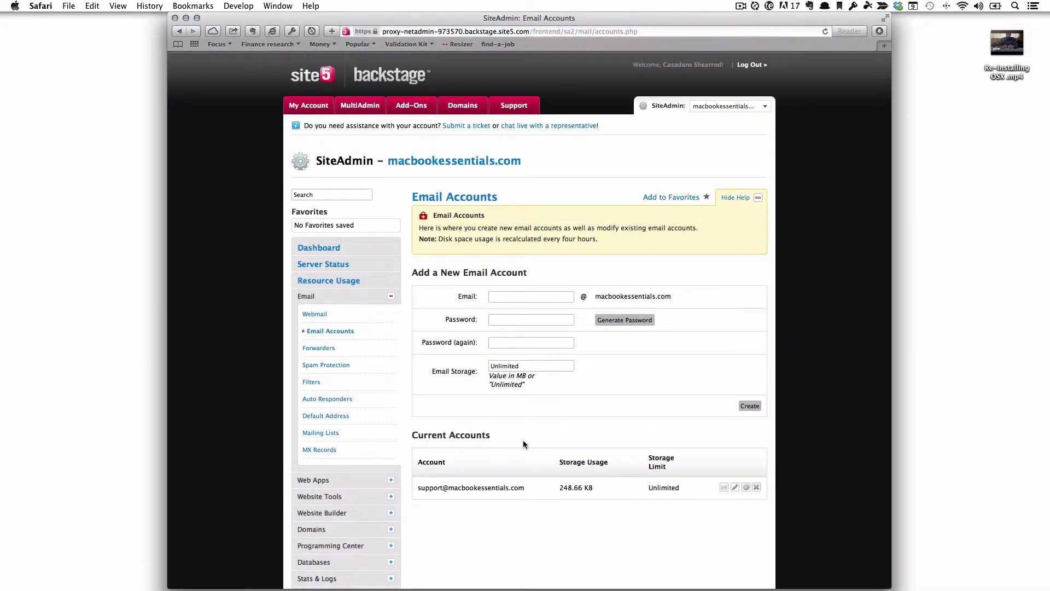
pyautogui.click(518, 301)
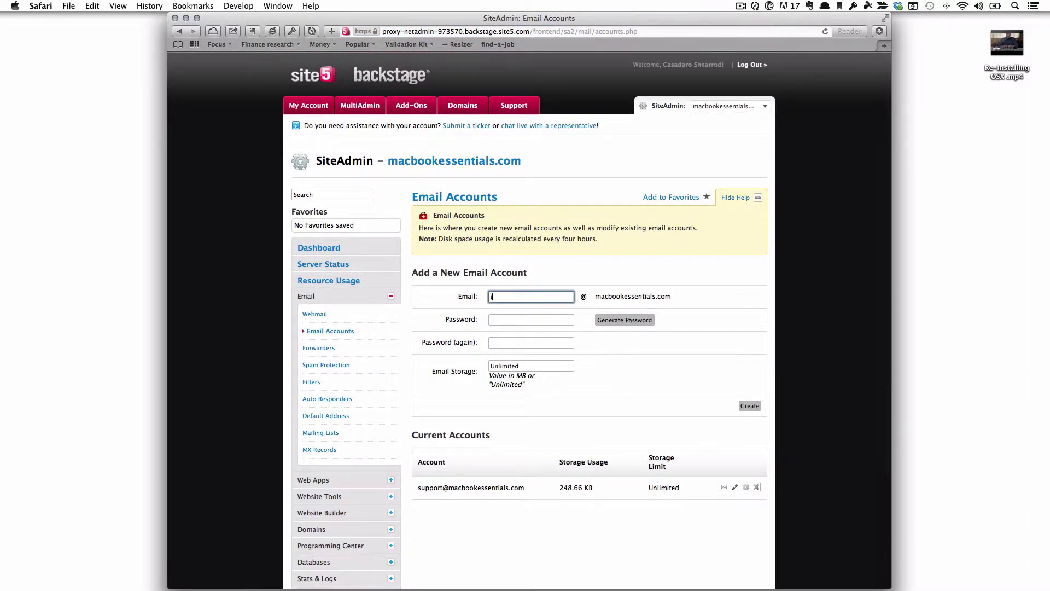
pyautogui.press('Tab')
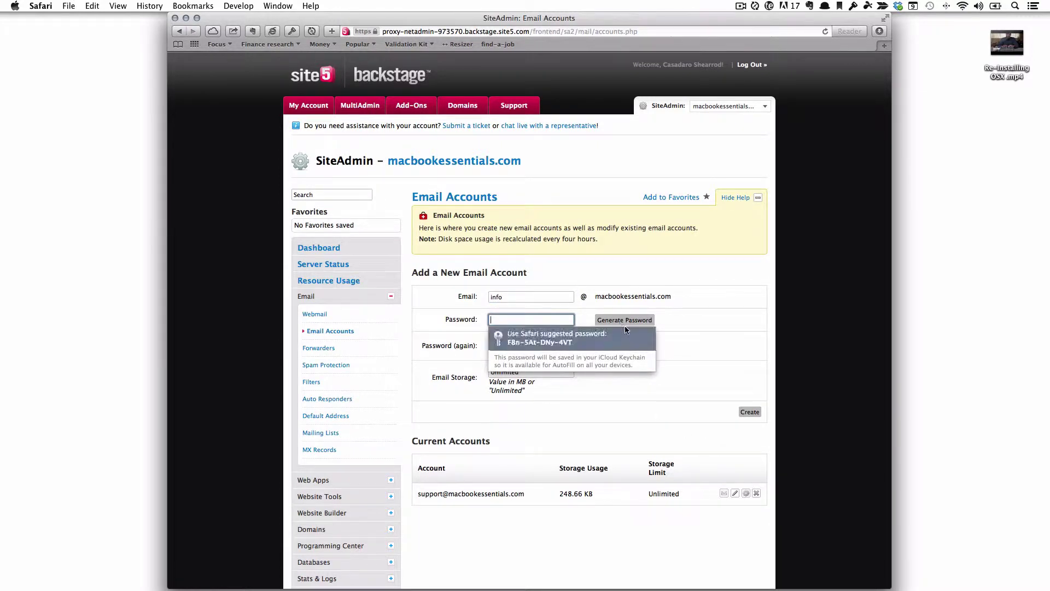
pyautogui.click(622, 328)
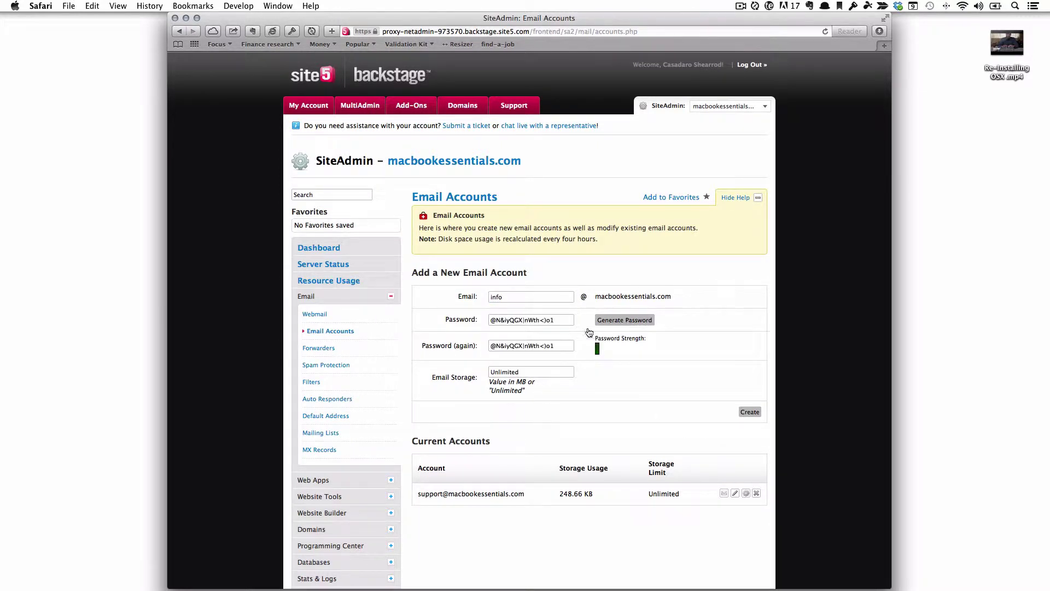
pyautogui.tripleClick(559, 350)
pyautogui.press('Right')
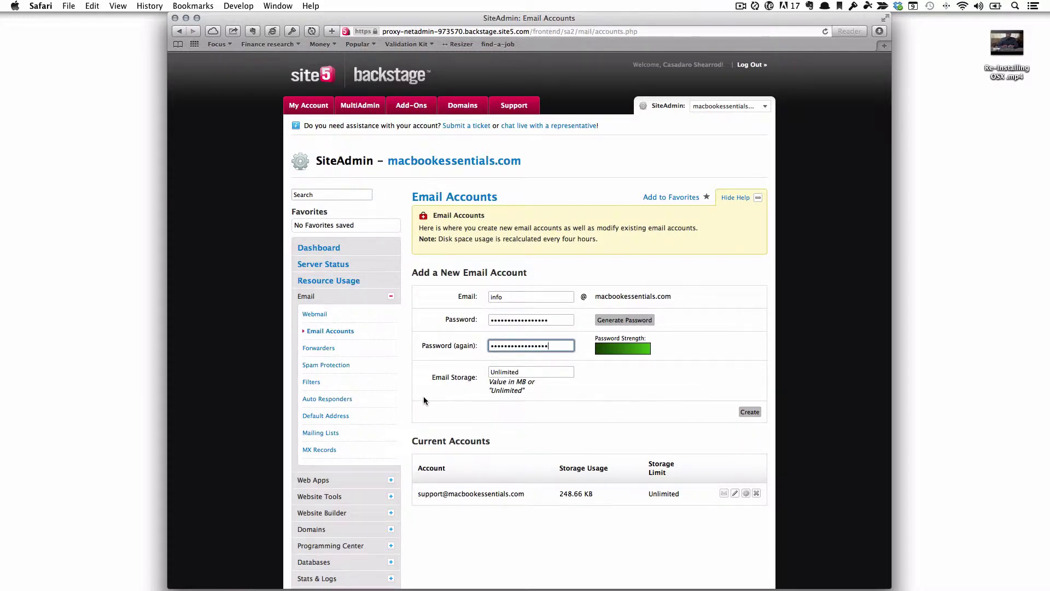
# Paste the generated password into a new Stickies note at the top-left.
pyautogui.hotkey('alt', 'space')
pyautogui.write('stick')
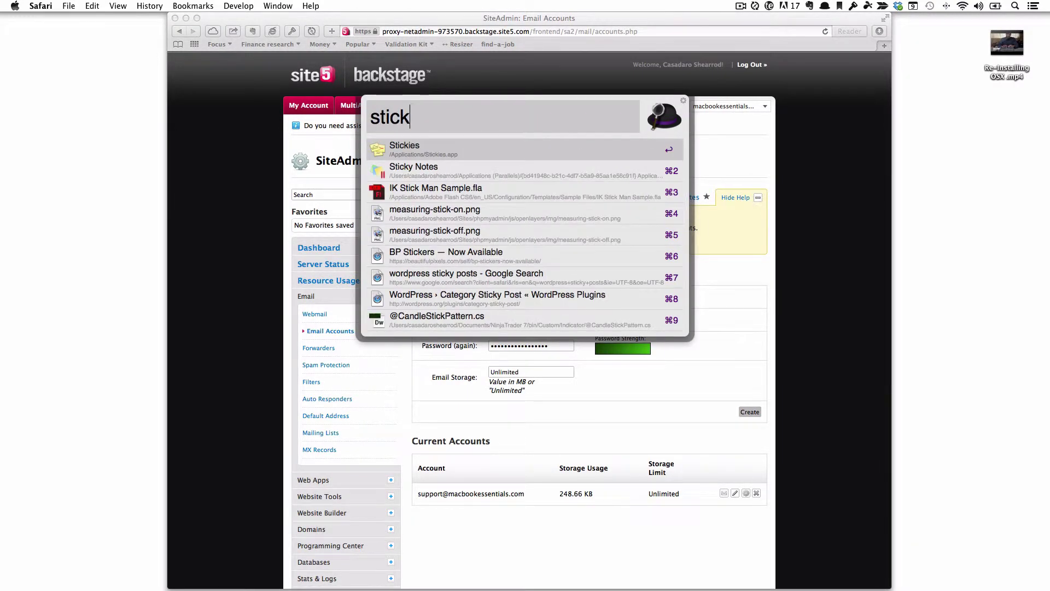
pyautogui.press('Return')
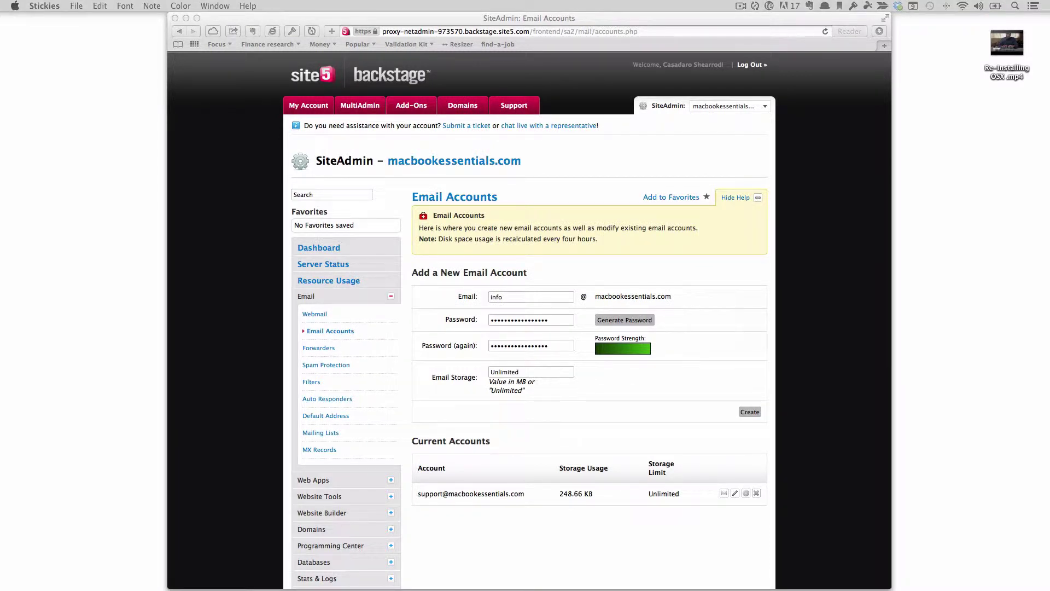
pyautogui.moveTo(478, 72); pyautogui.dragTo(96, 70)
pyautogui.press('super+v')
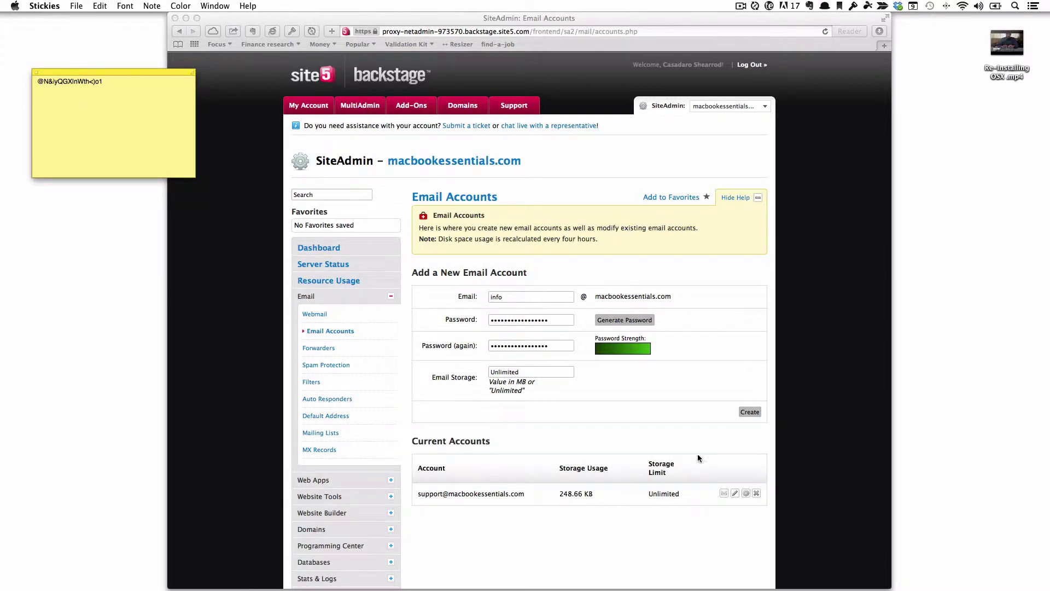
# Create the info mailbox with Unlimited storage and show its mail client settings.
pyautogui.click(697, 454)
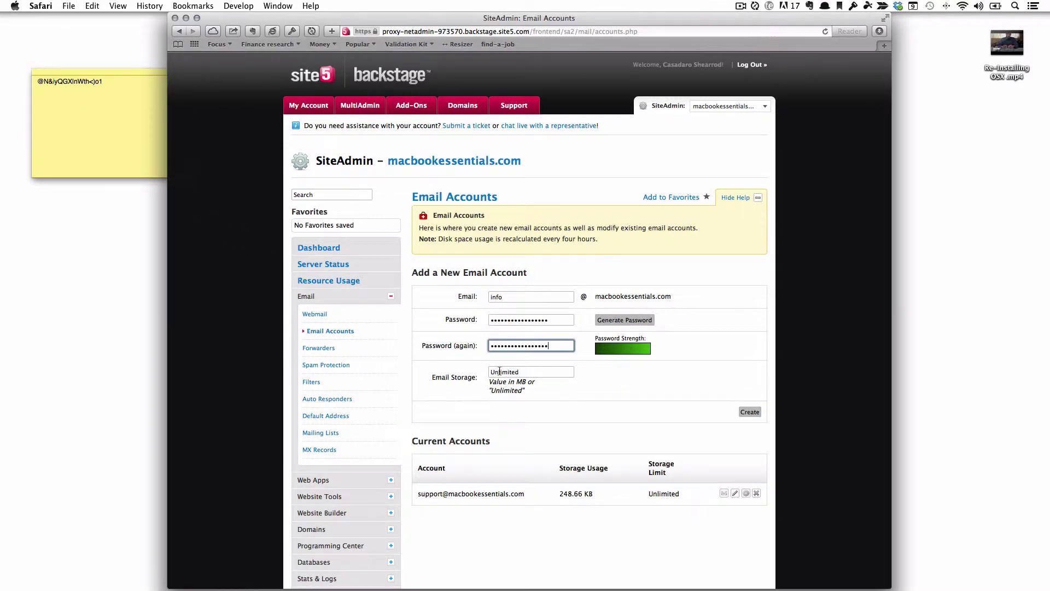
pyautogui.click(762, 413)
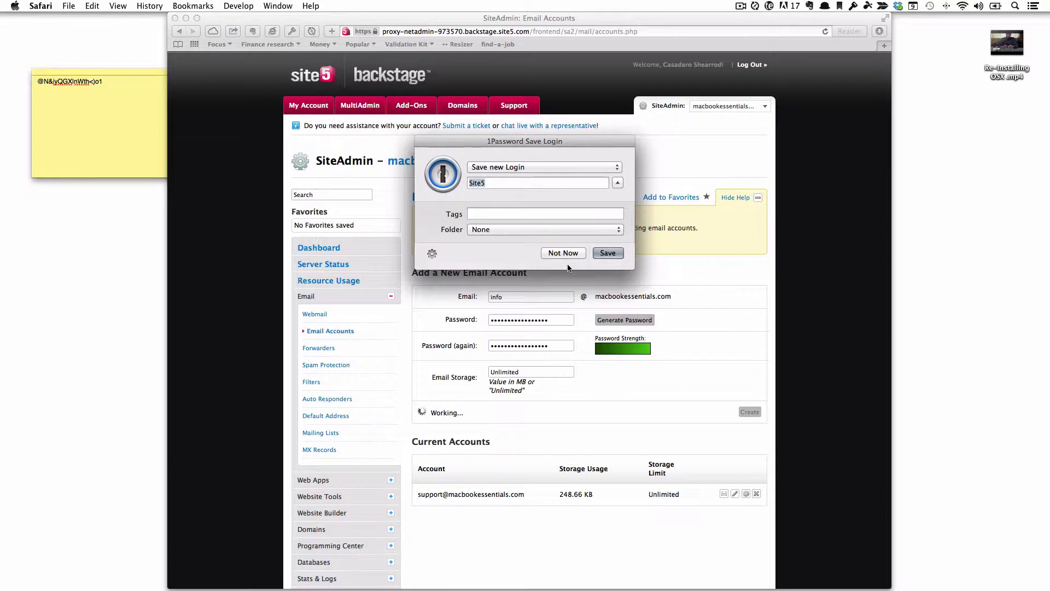
pyautogui.click(568, 252)
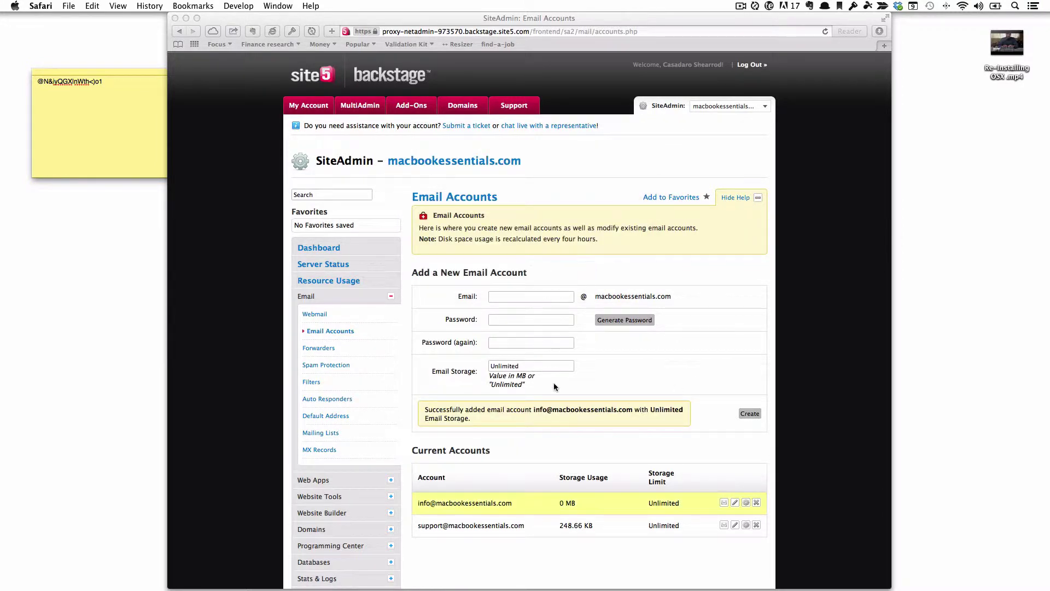
pyautogui.scroll(-5, 550, 367)
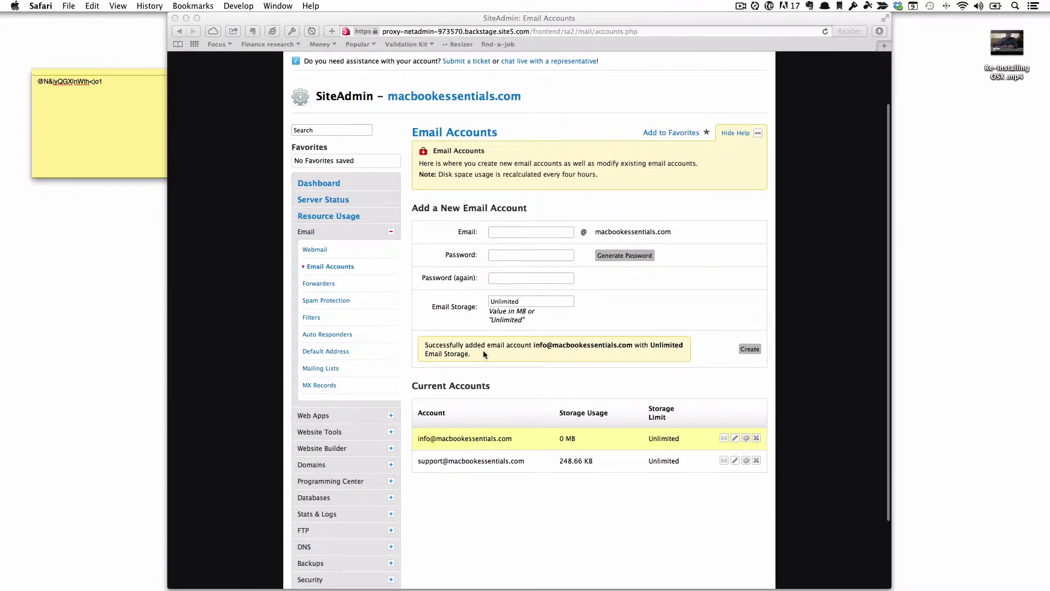
pyautogui.scroll(4, 517, 378)
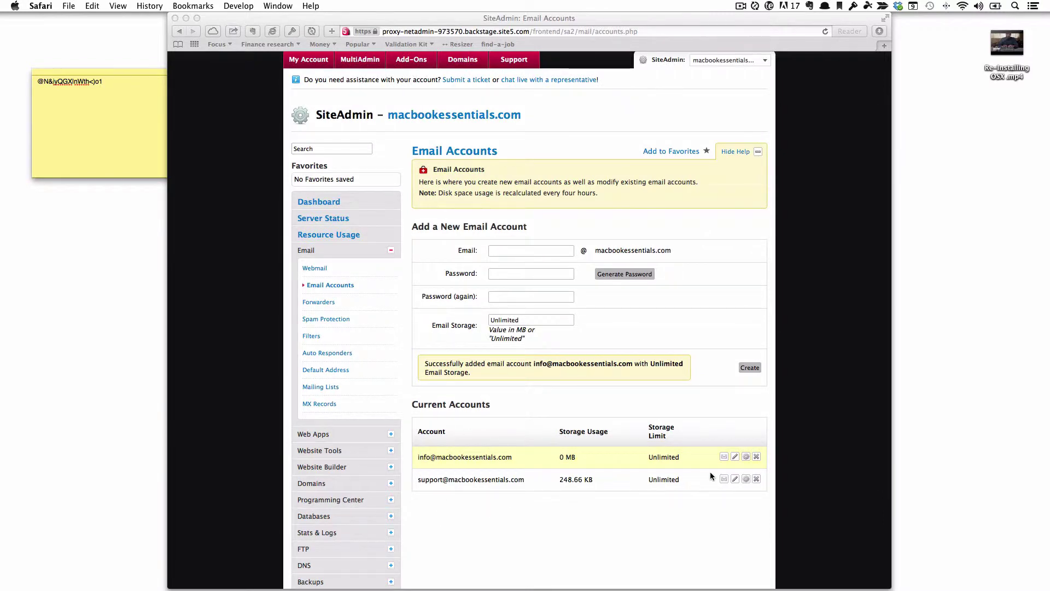
pyautogui.click(746, 457)
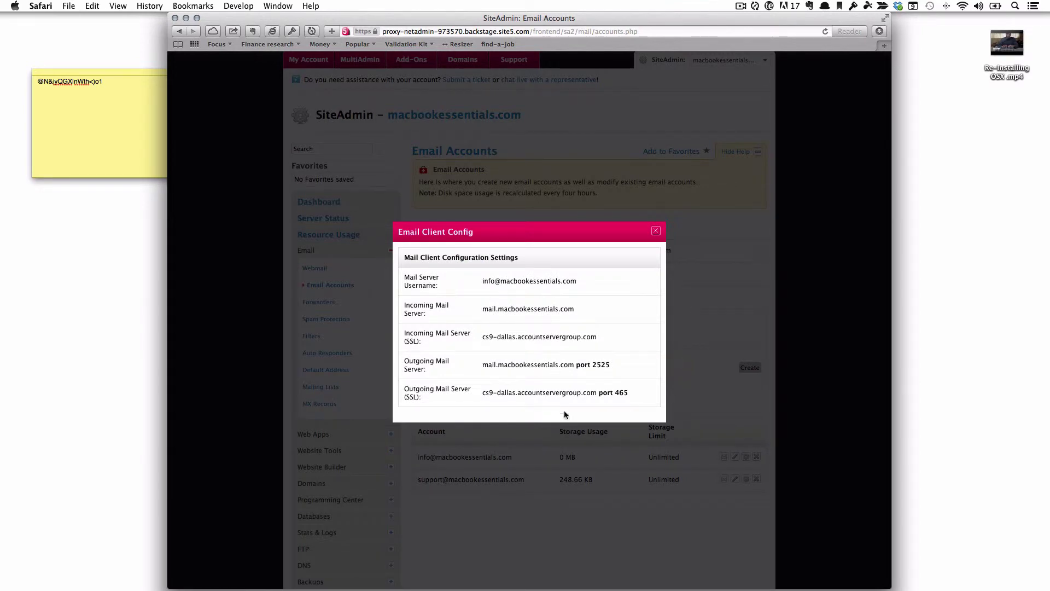
# Close the config dialog and delete the info mailbox, confirming Delete.
pyautogui.click(656, 231)
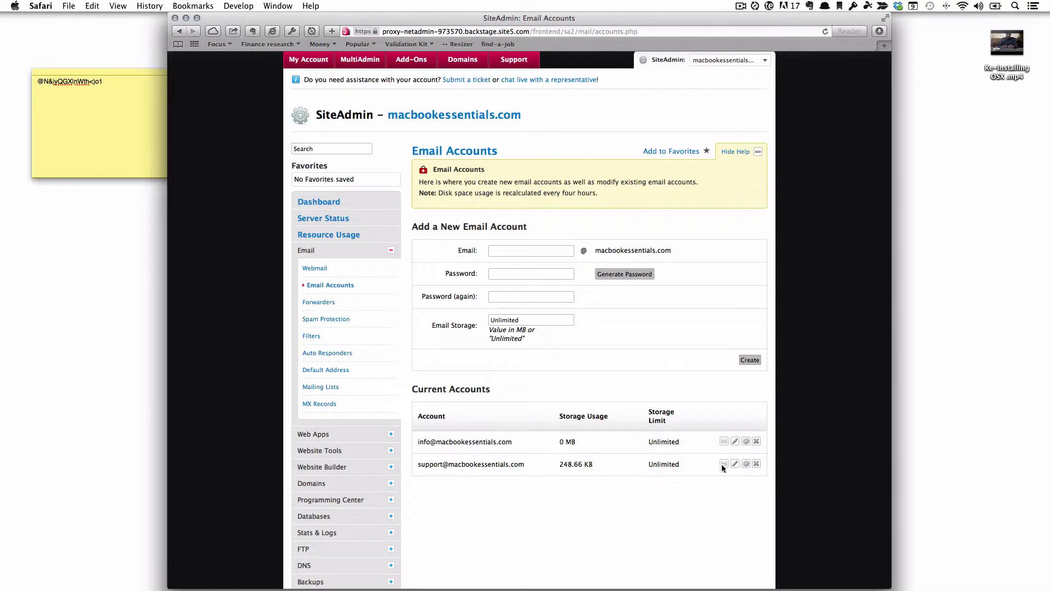
pyautogui.click(757, 442)
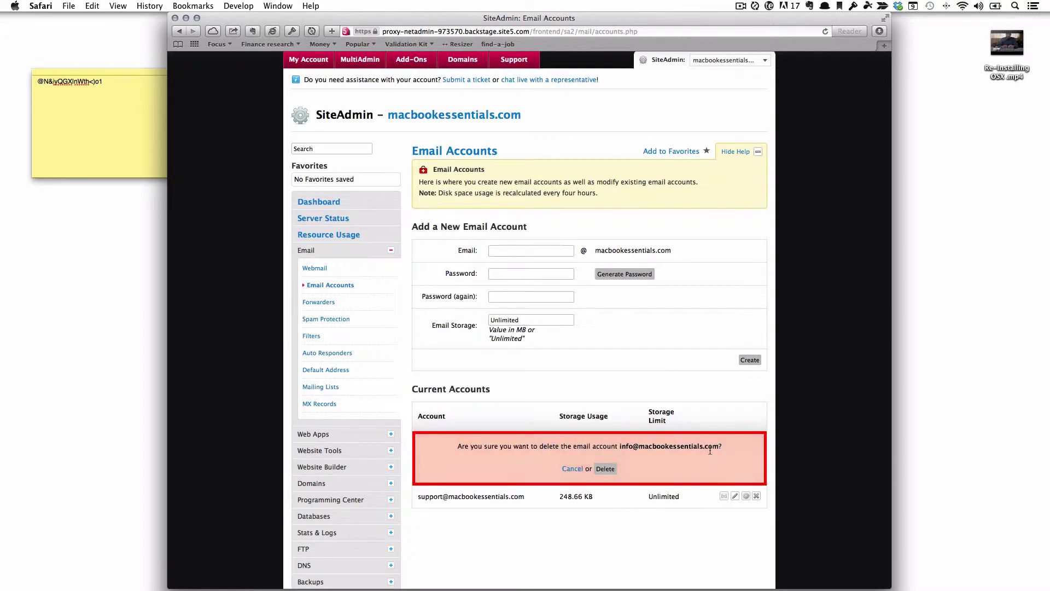
pyautogui.click(604, 465)
pyautogui.scroll(-5, 557, 369)
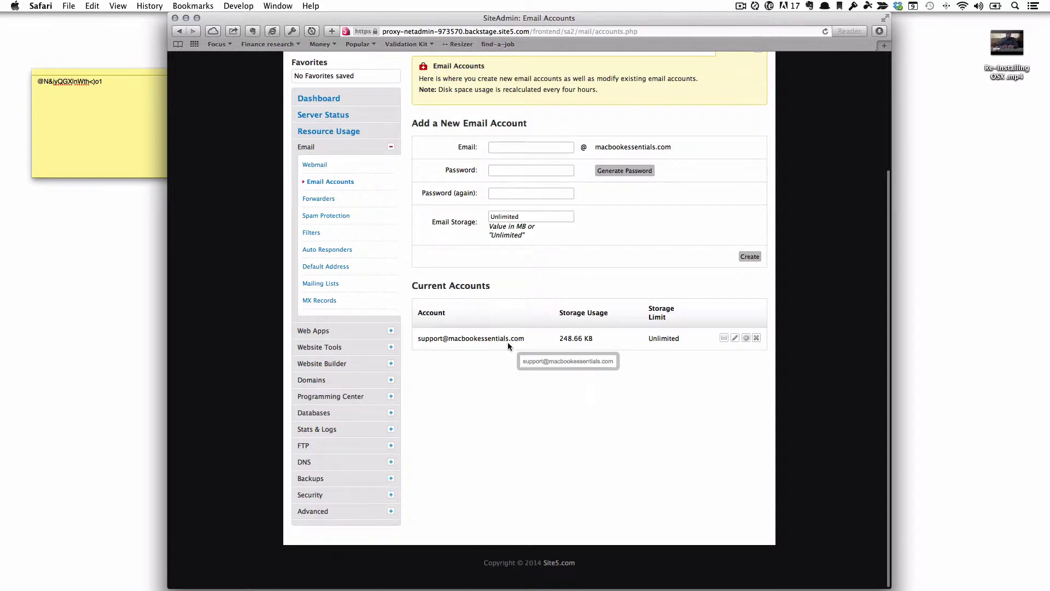
# Log in to webmail for the support account using the pasted saved password.
pyautogui.click(724, 337)
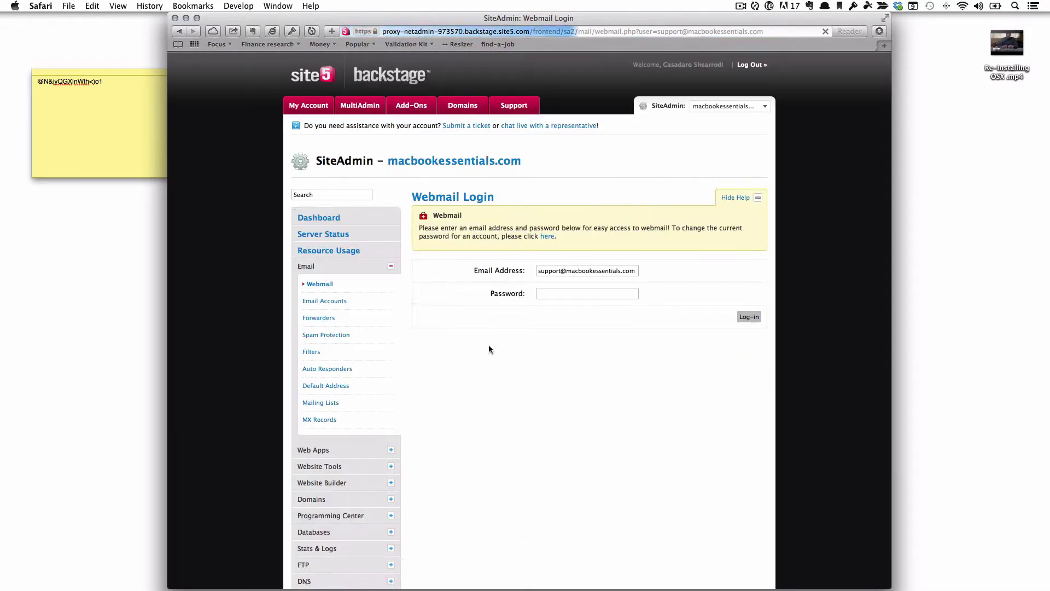
pyautogui.click(573, 291)
pyautogui.click(473, 436)
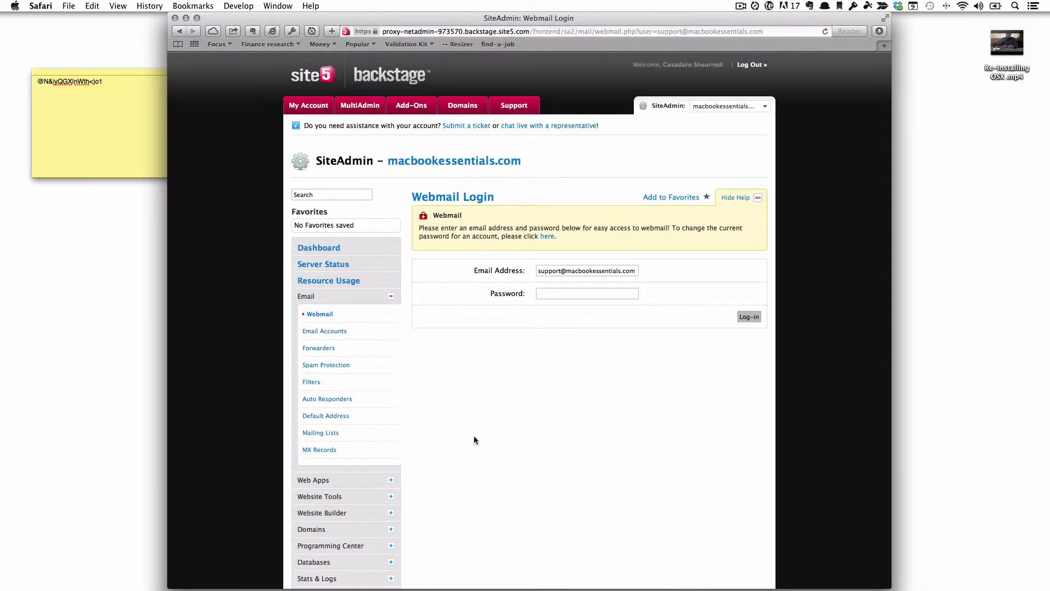
pyautogui.hotkey('alt', 'space')
pyautogui.write('1pa')
pyautogui.press('Escape')
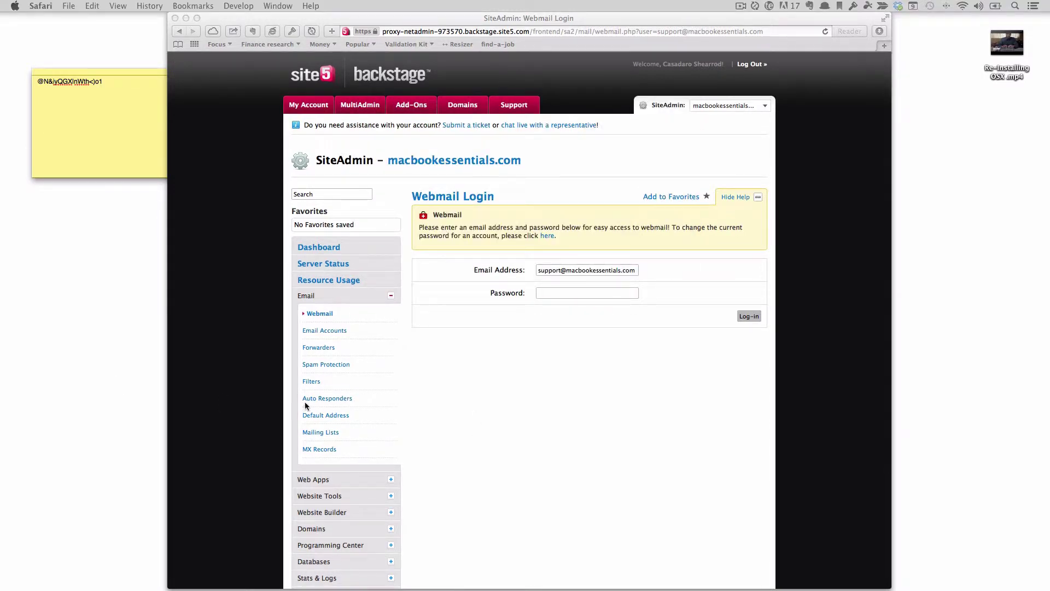
pyautogui.click(538, 294)
pyautogui.press('super+v')
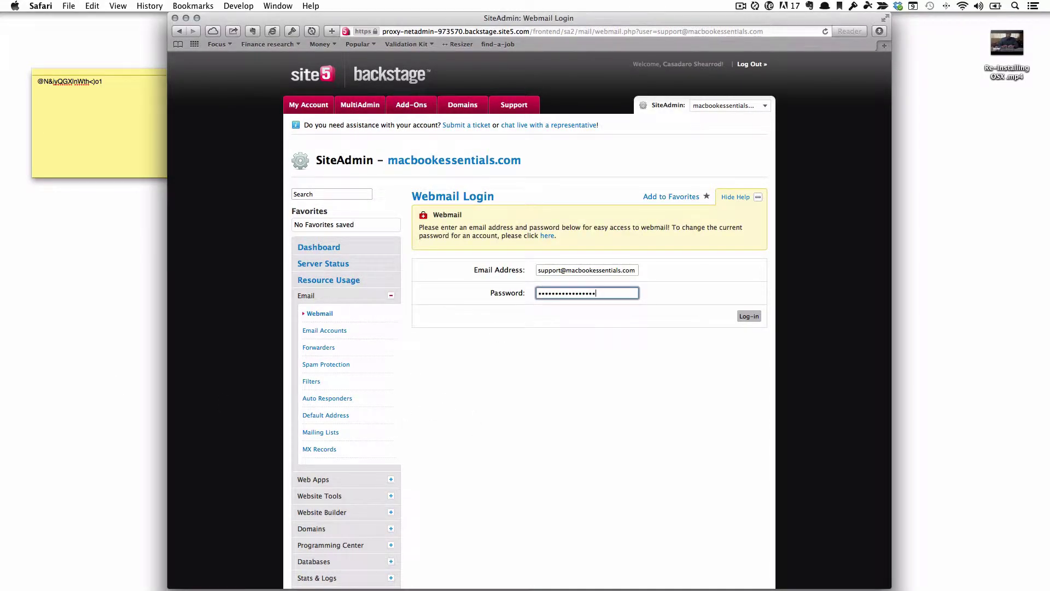
pyautogui.press('Return')
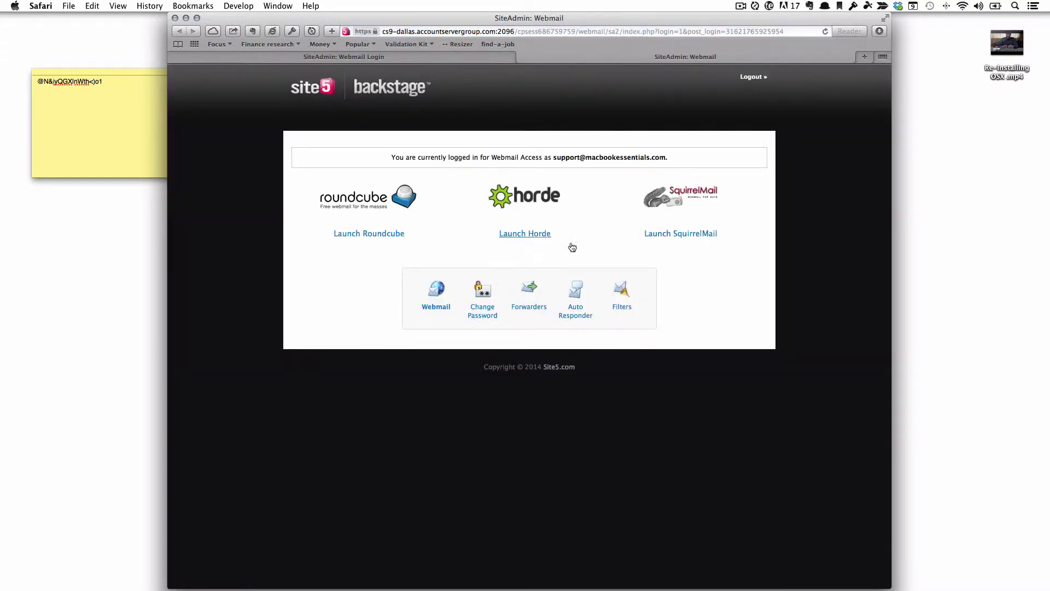
# Check the SquirrelMail inbox, close it, and open Apple Mail with Alfred.
pyautogui.click(677, 237)
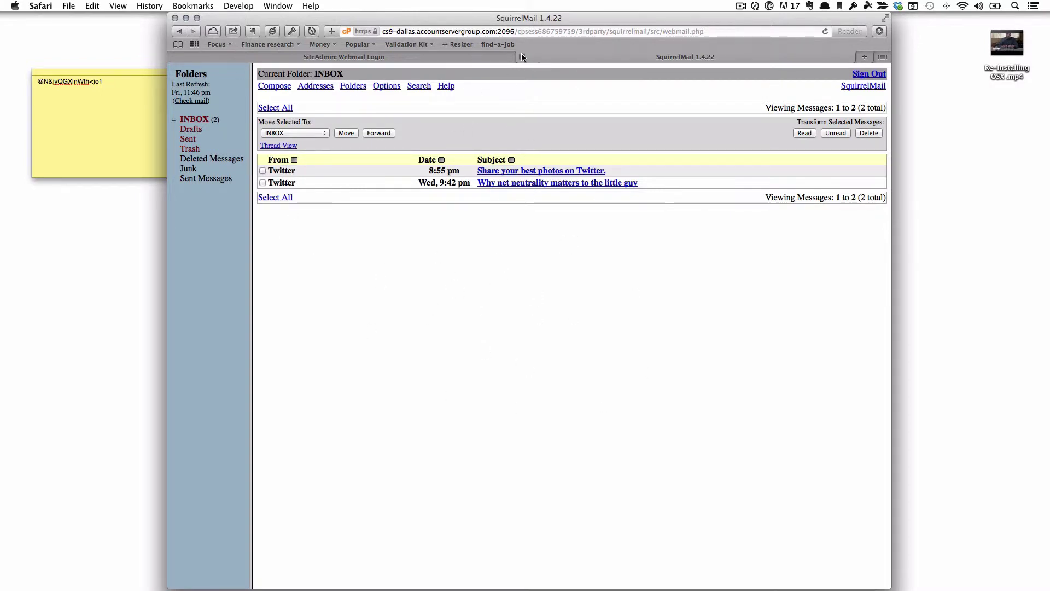
pyautogui.click(521, 55)
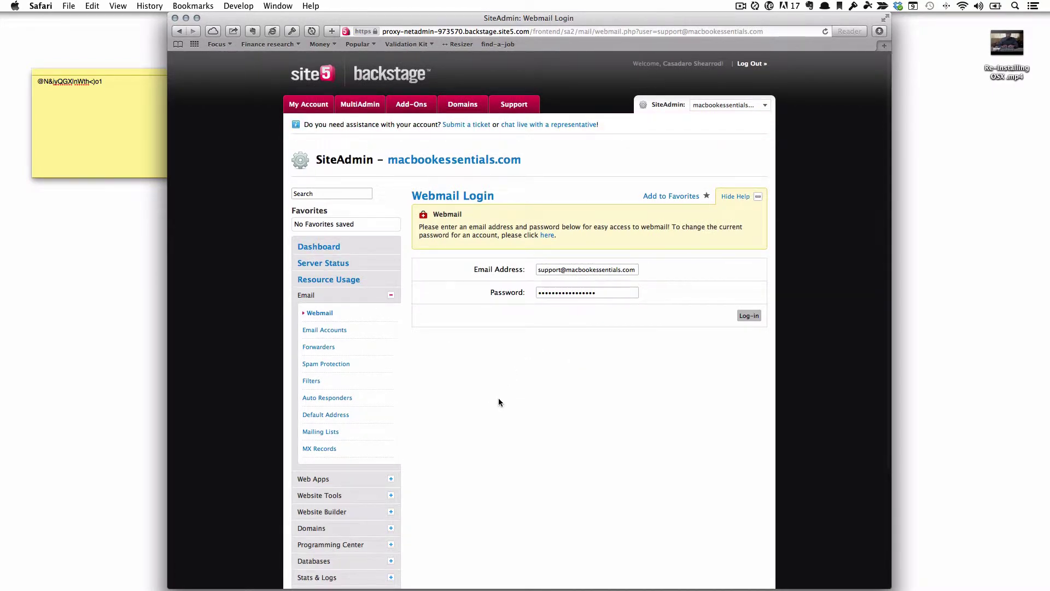
pyautogui.hotkey('alt', 'space')
pyautogui.write('ma')
pyautogui.press('Return')
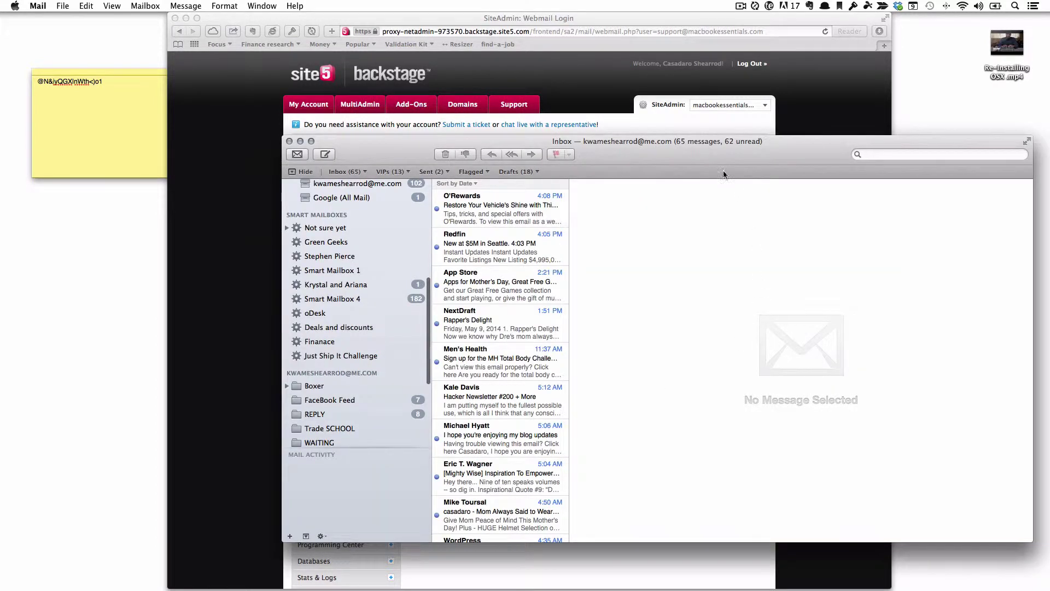
# Start adding an 'Other Mail Account' from Mail's Accounts preferences.
pyautogui.click(48, 8)
pyautogui.click(80, 36)
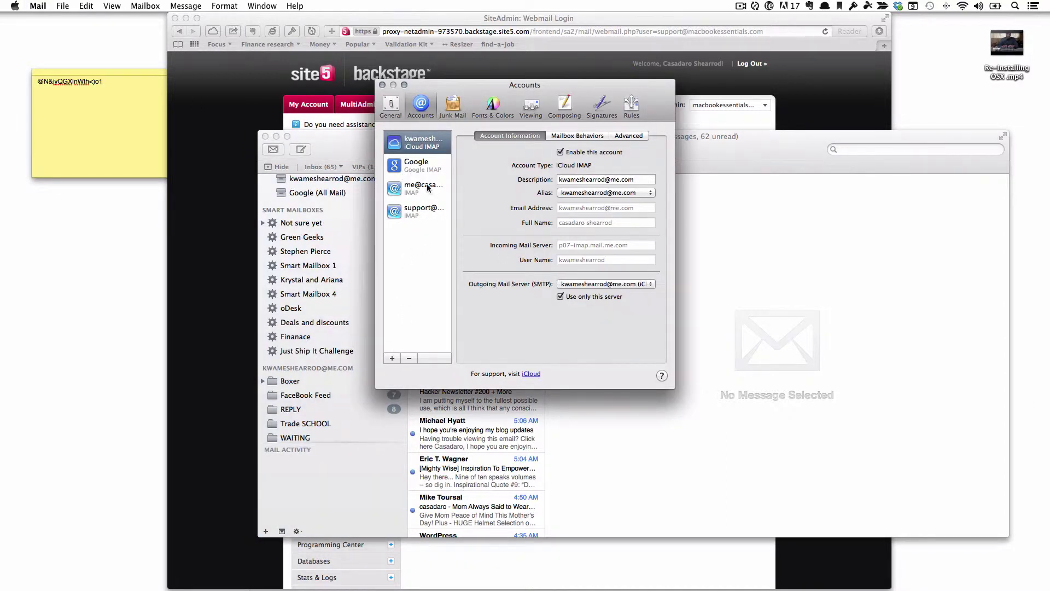
pyautogui.click(392, 358)
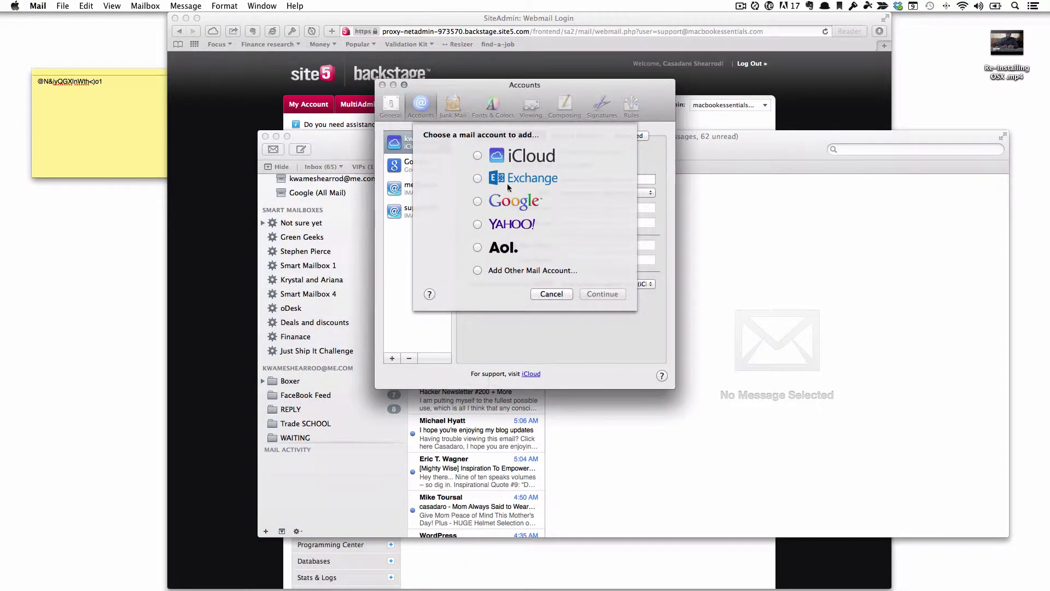
pyautogui.click(488, 270)
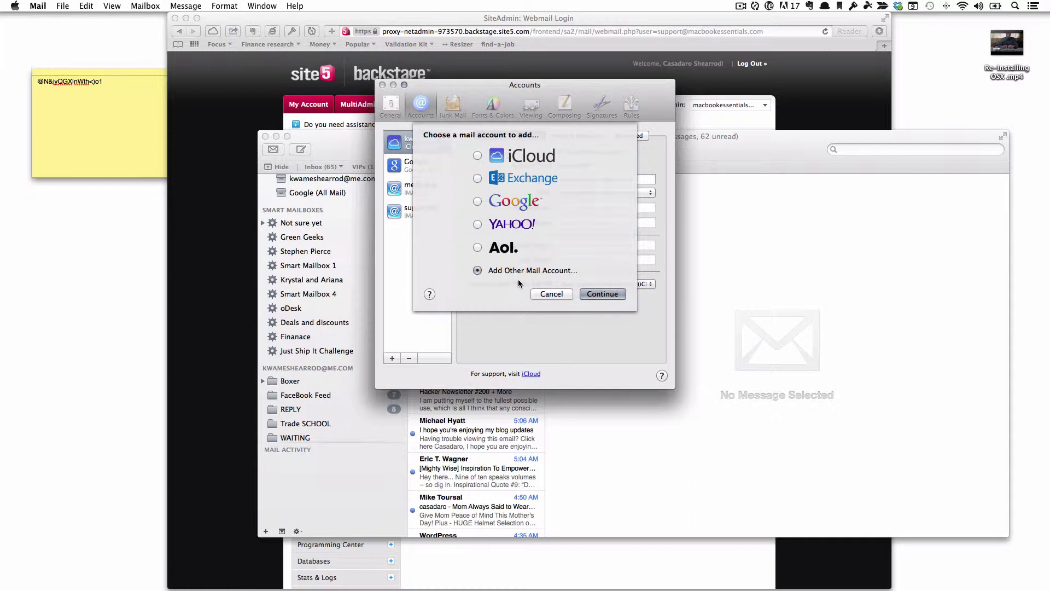
pyautogui.click(599, 295)
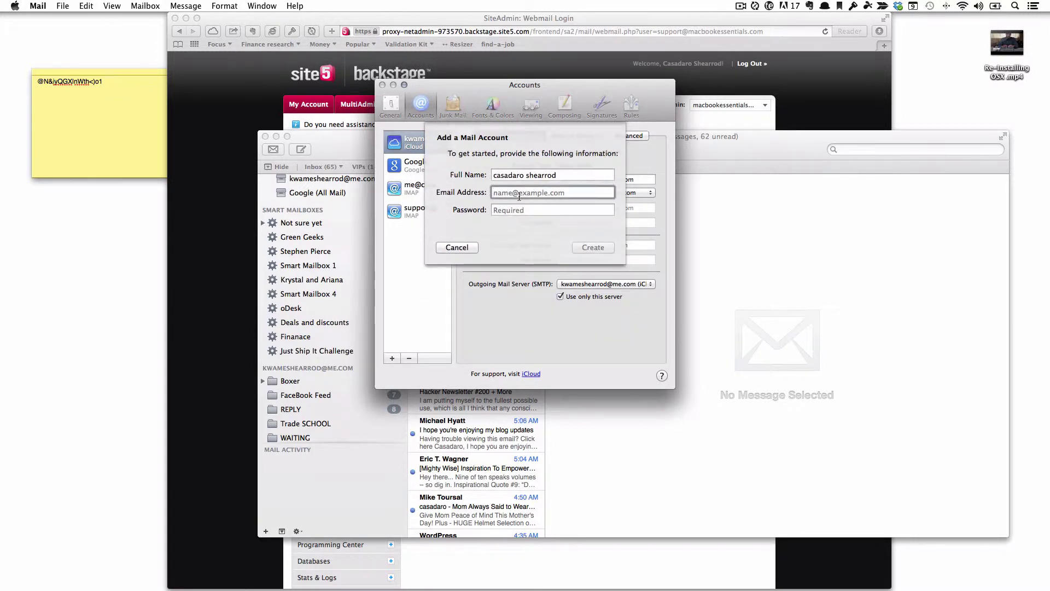
# Enter name MacBook Essentials, the support e-mail address and pasted password, then Create.
pyautogui.click(560, 175)
pyautogui.moveTo(559, 175); pyautogui.dragTo(385, 174)
pyautogui.write('MacBook E')
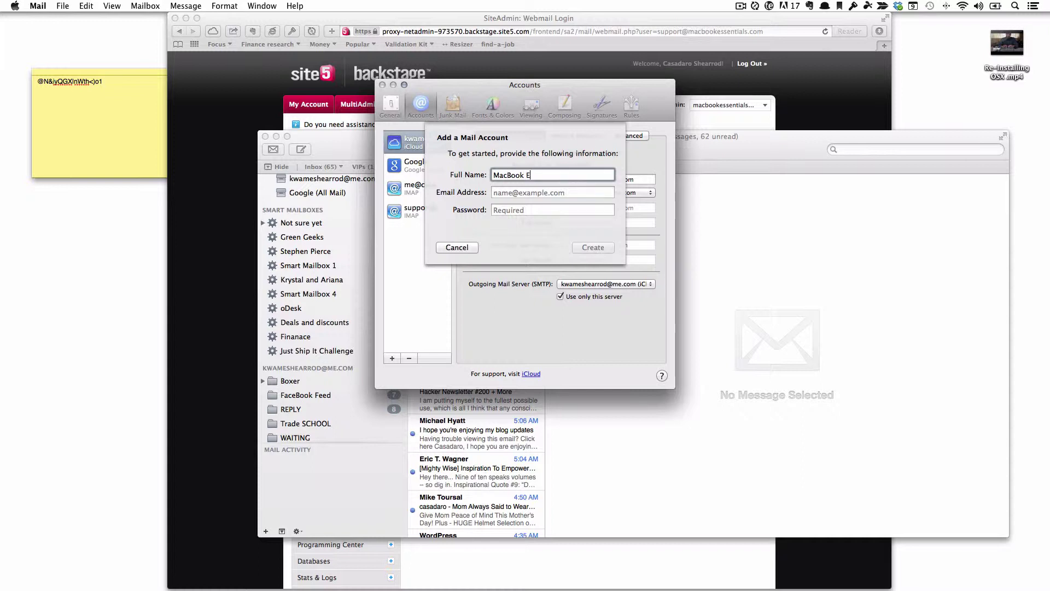
pyautogui.write('ssentials')
pyautogui.press('Tab')
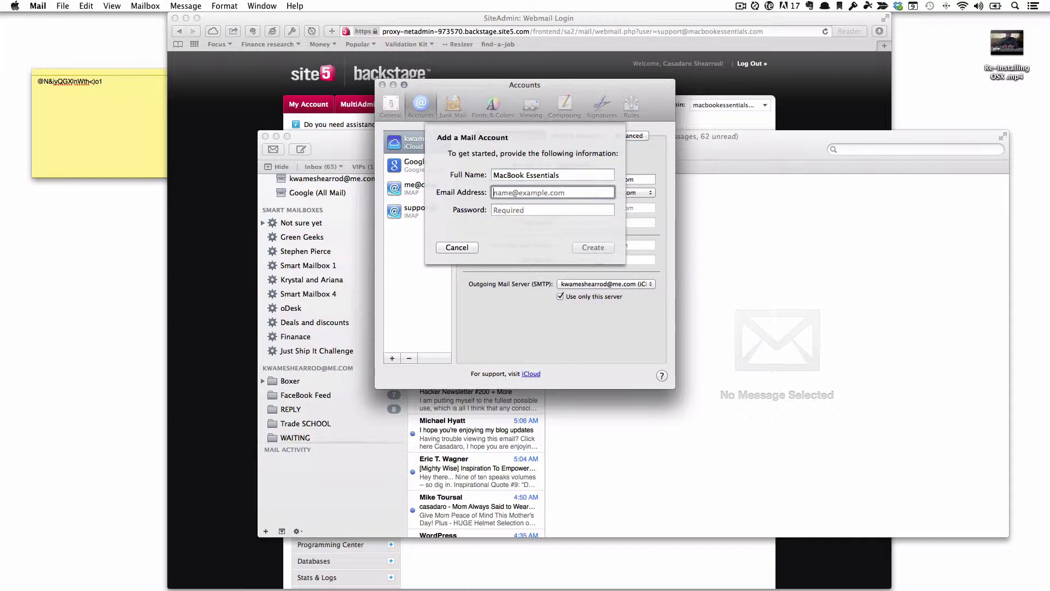
pyautogui.click(520, 212)
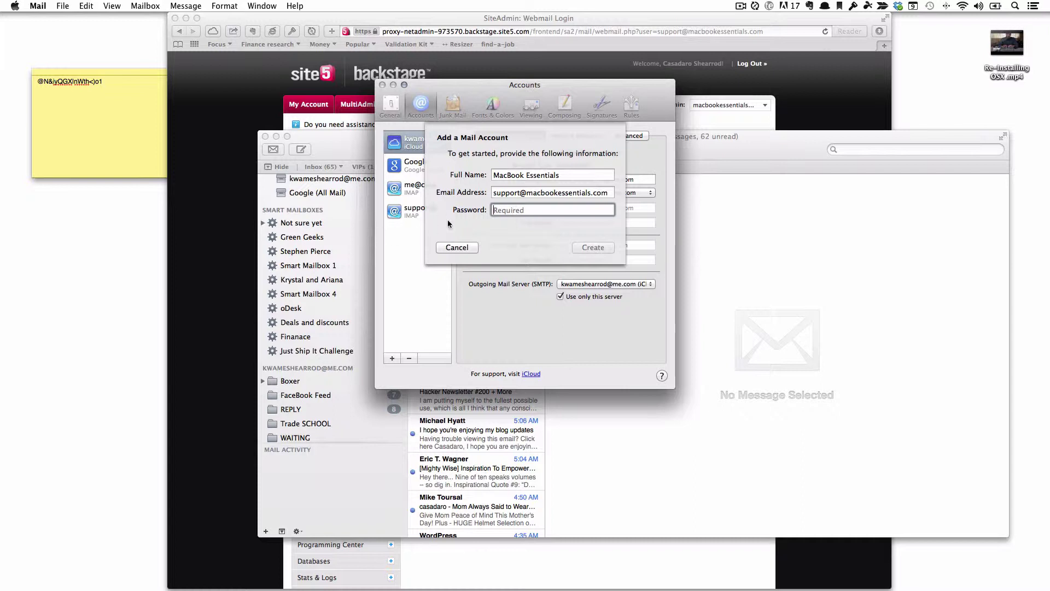
pyautogui.press('super+v')
pyautogui.click(592, 248)
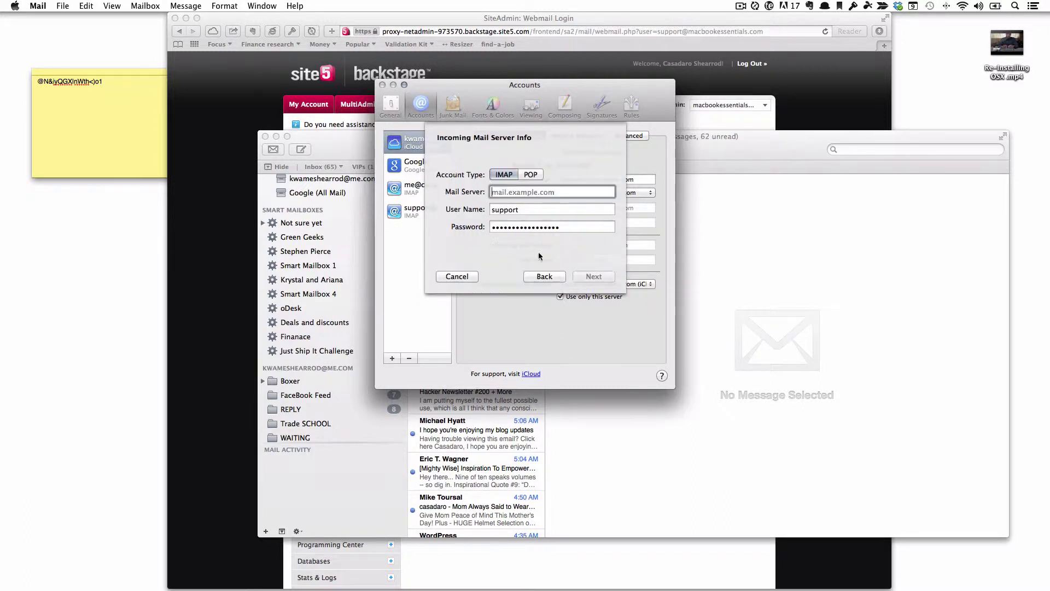
# Move Mail's setup window left and snap Safari to the right half with Moom.
pyautogui.click(591, 248)
pyautogui.moveTo(534, 89); pyautogui.dragTo(225, 105)
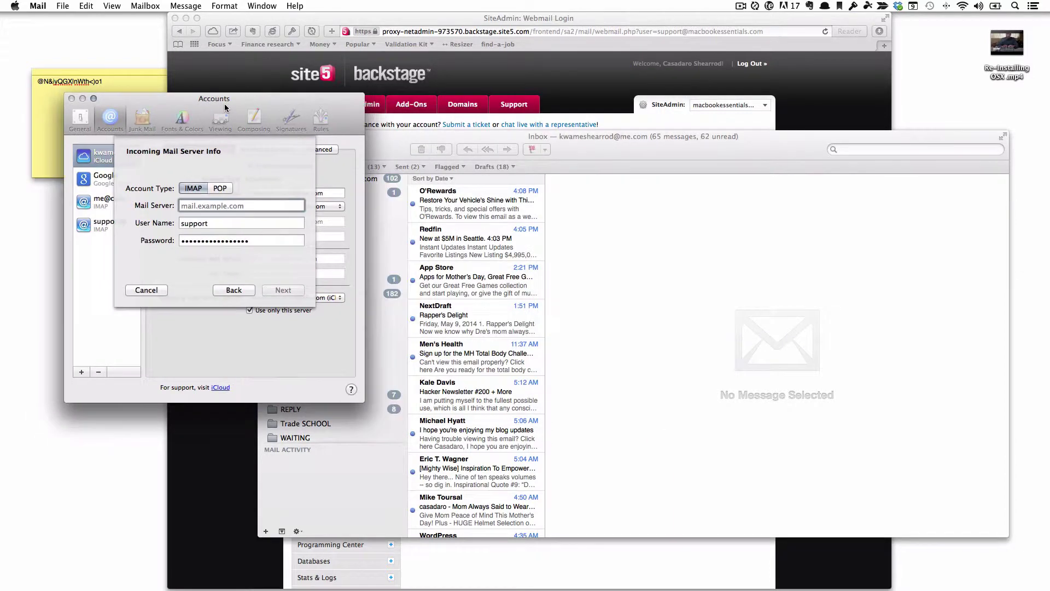
pyautogui.click(534, 71)
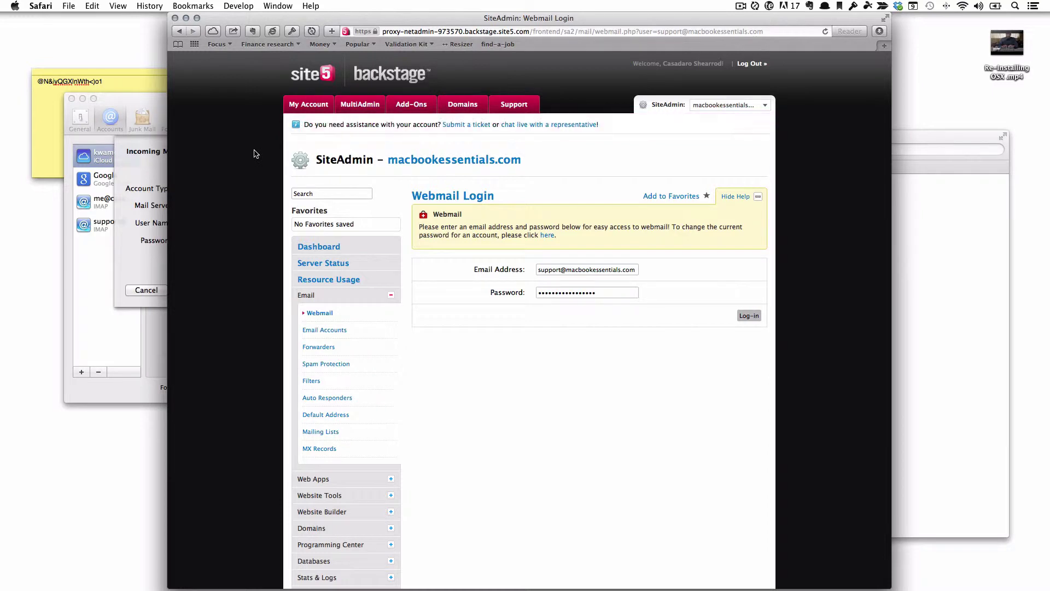
pyautogui.press('ctrl+alt+super+m')
pyautogui.press('d')
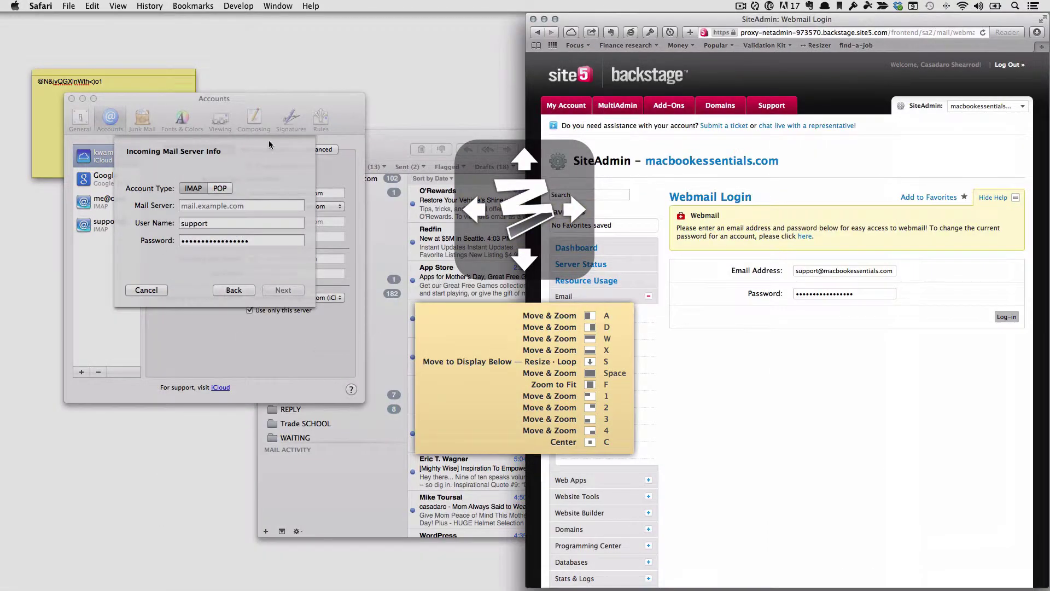
pyautogui.click(286, 101)
pyautogui.click(798, 293)
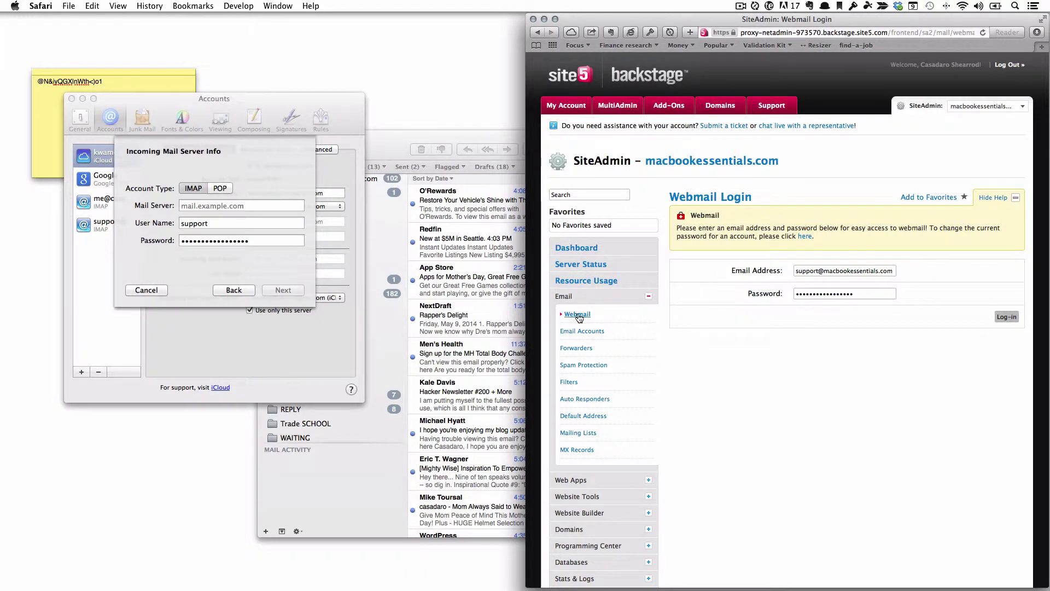
# Open Email > Email Accounts and decline saving the webmail password.
pyautogui.click(566, 300)
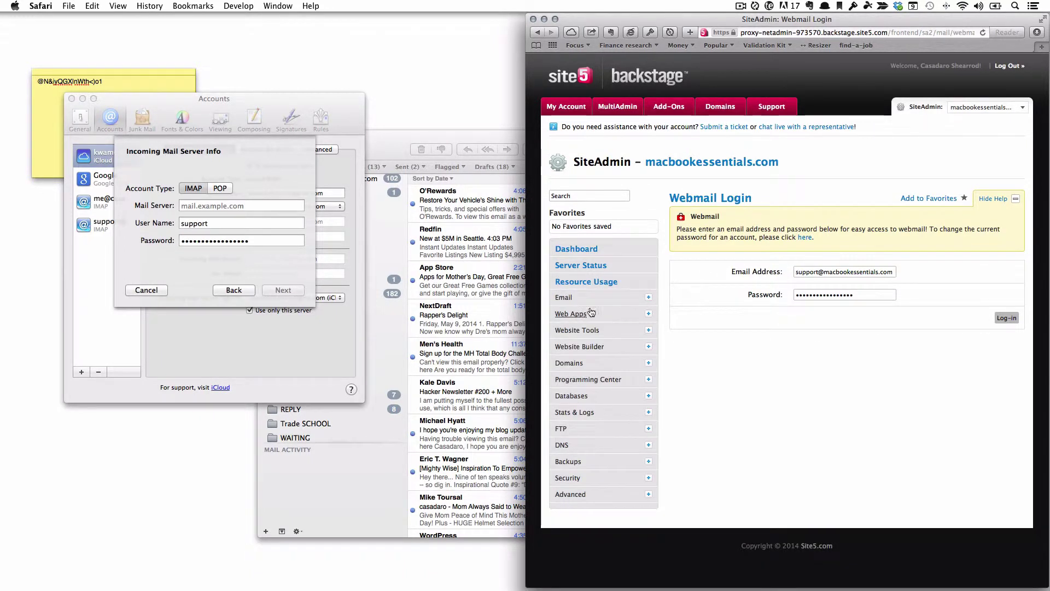
pyautogui.click(649, 297)
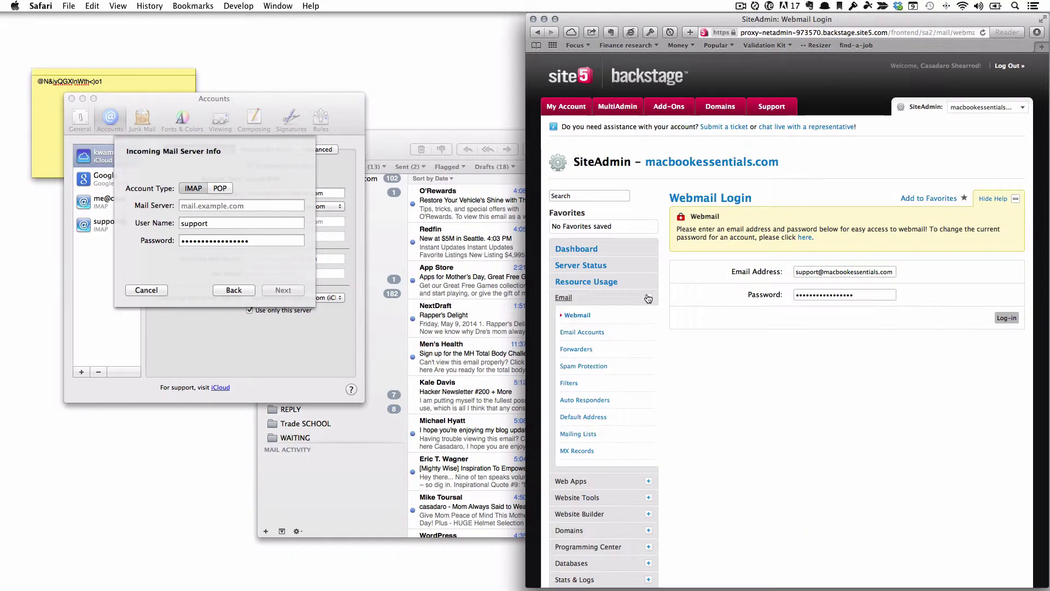
pyautogui.click(588, 332)
pyautogui.click(831, 111)
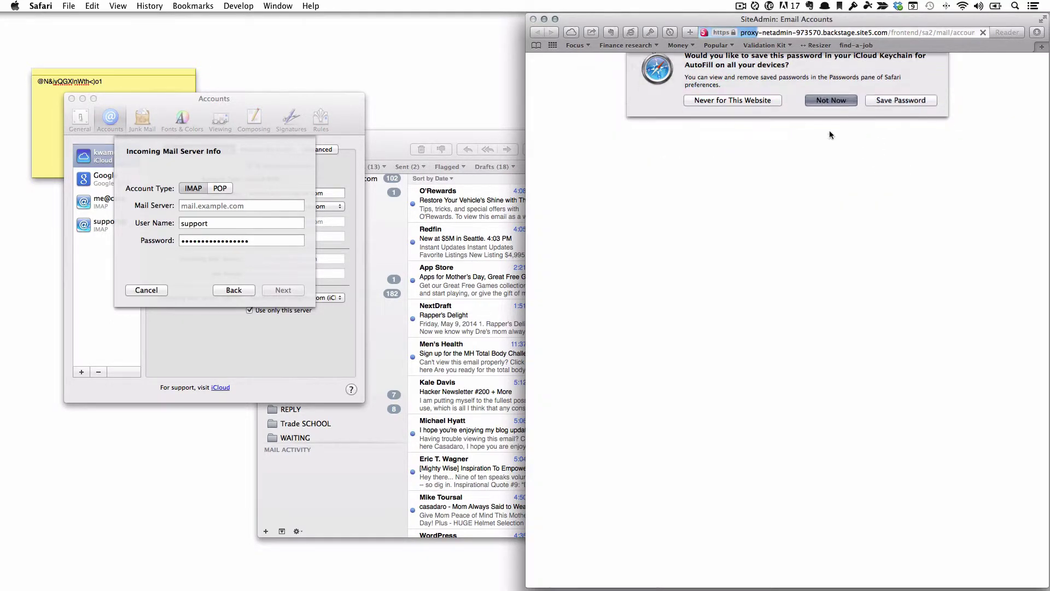
# Open the support account's Email Client Config, showing outgoing port 2525 and SSL port 465.
pyautogui.scroll(-5, 924, 431)
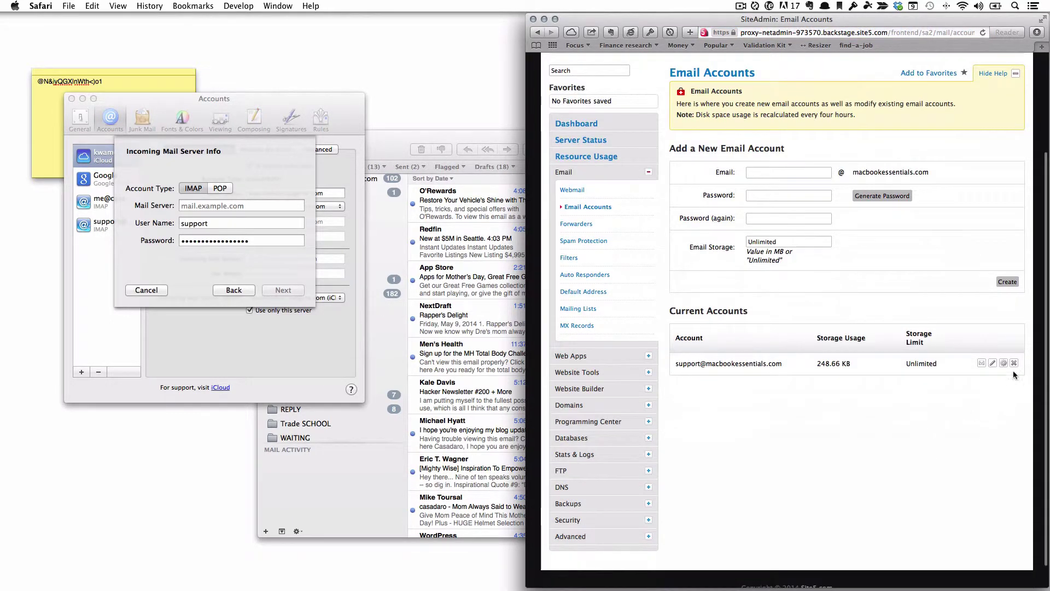
pyautogui.click(1005, 363)
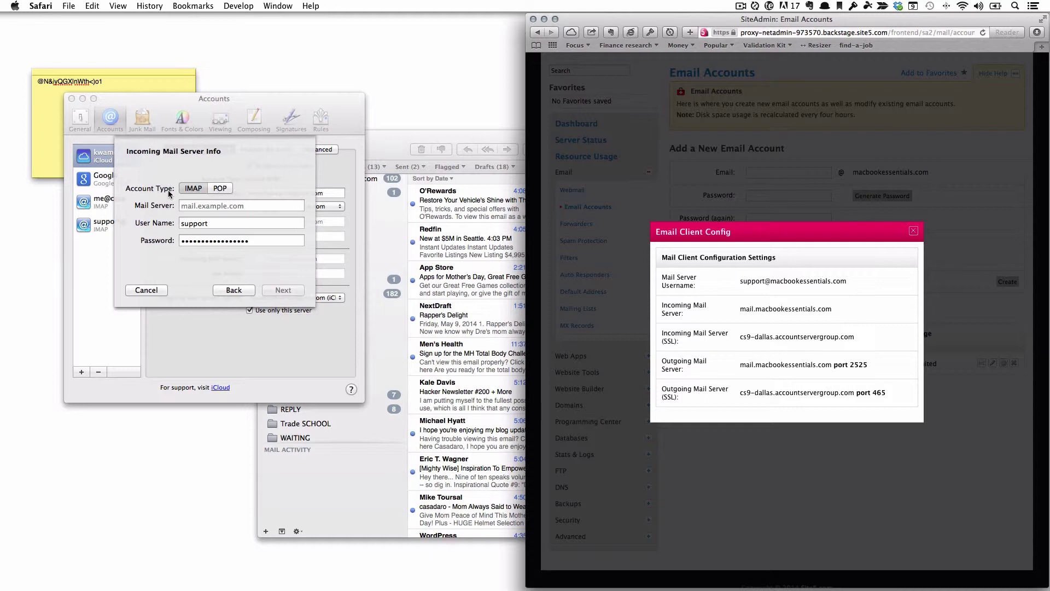
# Copy the full e-mail username from the Safari config and paste it as Mail's user name.
pyautogui.click(187, 192)
pyautogui.click(190, 192)
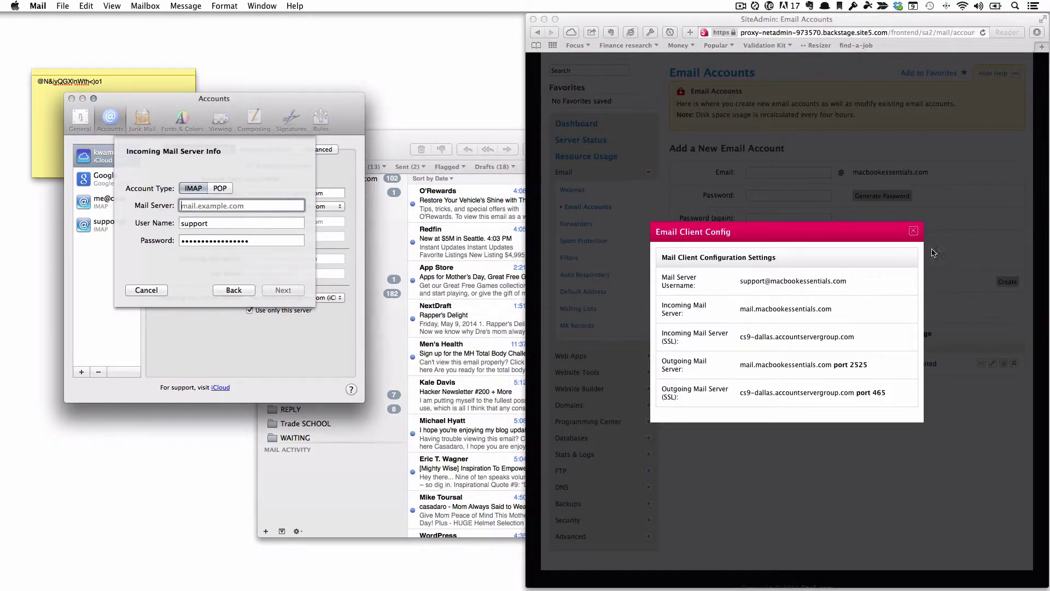
pyautogui.click(739, 281)
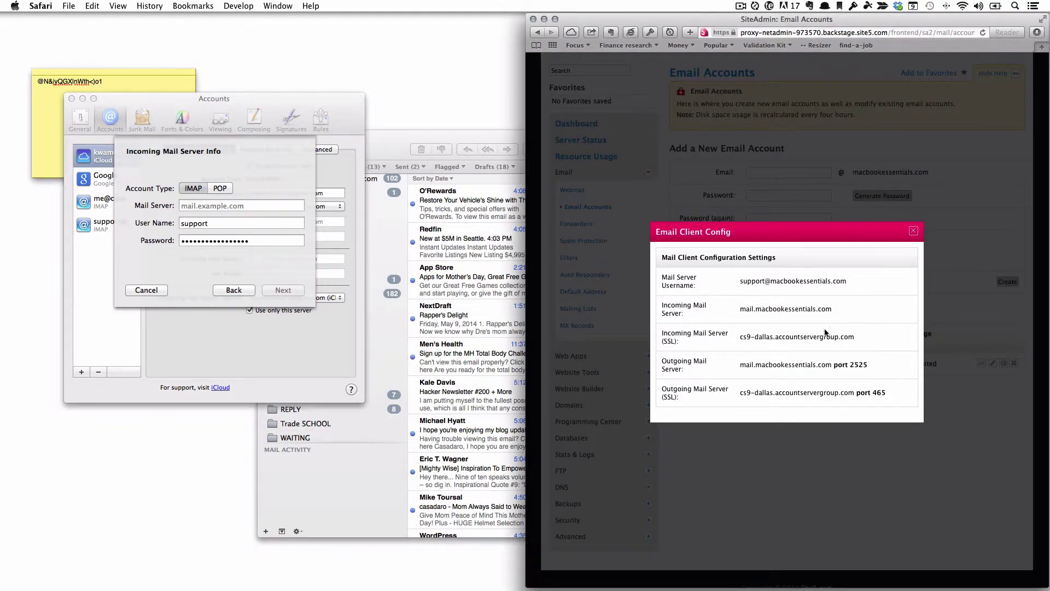
pyautogui.scroll(-2, 787, 334)
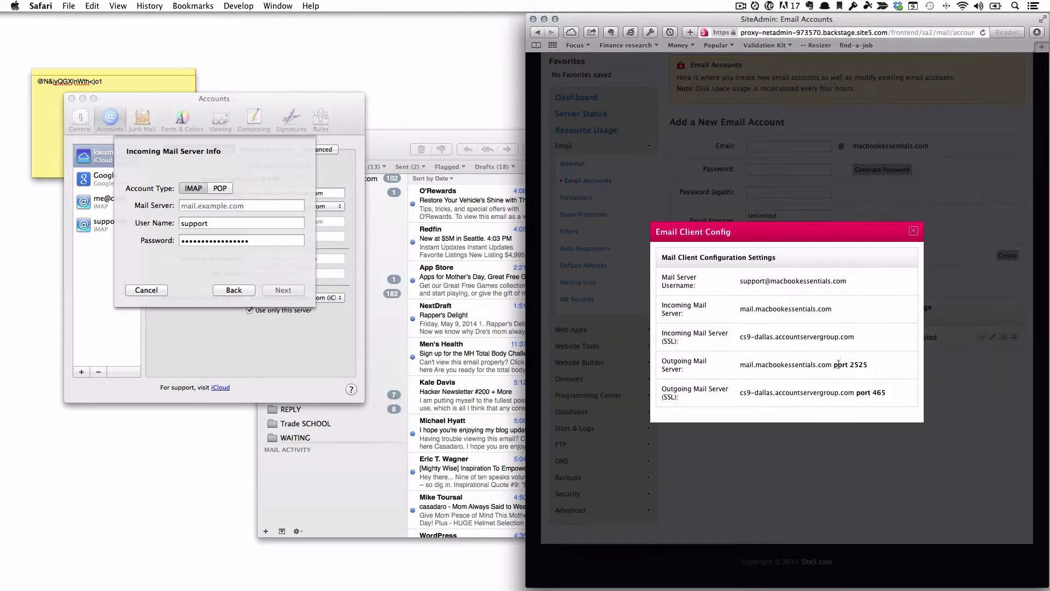
pyautogui.moveTo(846, 281); pyautogui.dragTo(739, 282)
pyautogui.press('super+c')
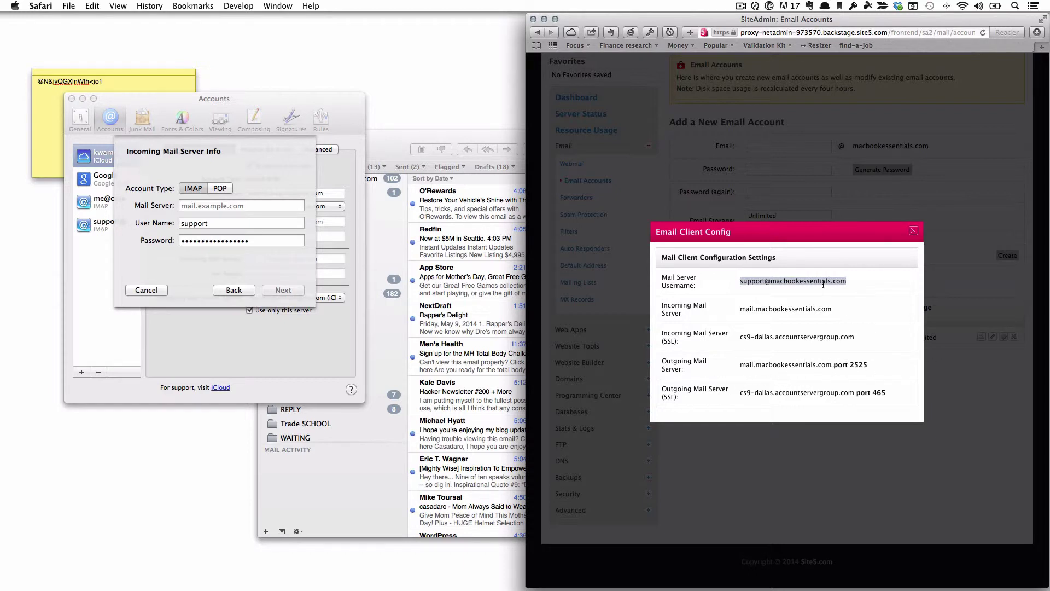
pyautogui.click(266, 204)
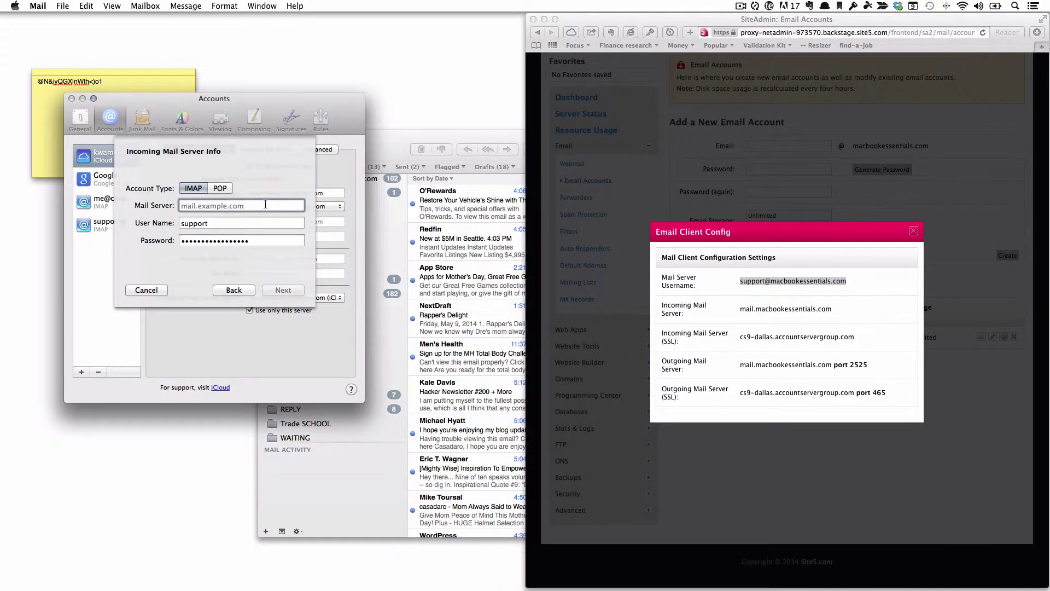
pyautogui.press('super+v')
pyautogui.press('Tab')
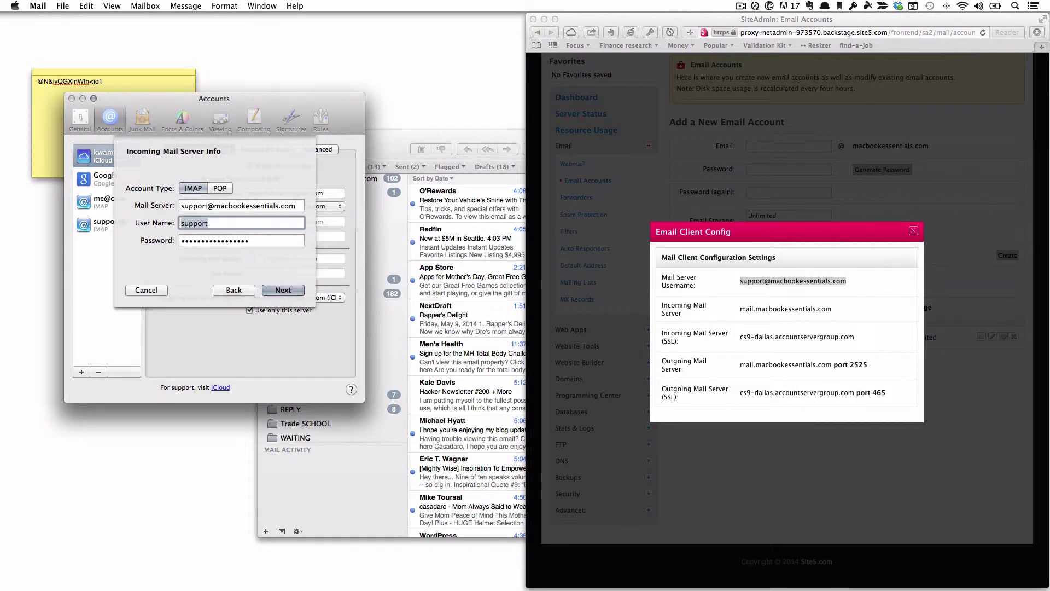
pyautogui.click(217, 221)
pyautogui.press('super+v')
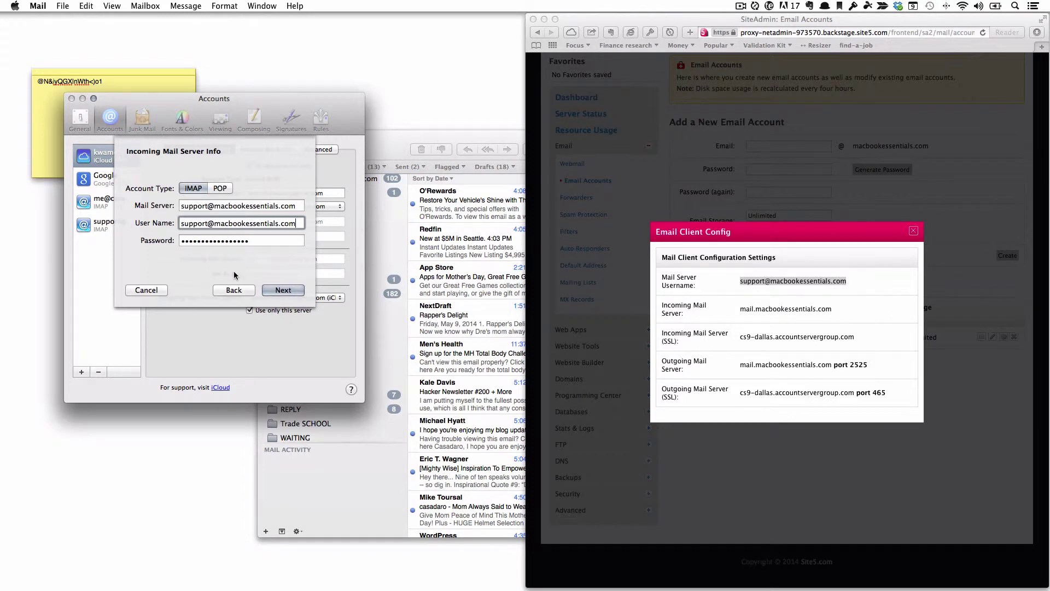
pyautogui.click(270, 290)
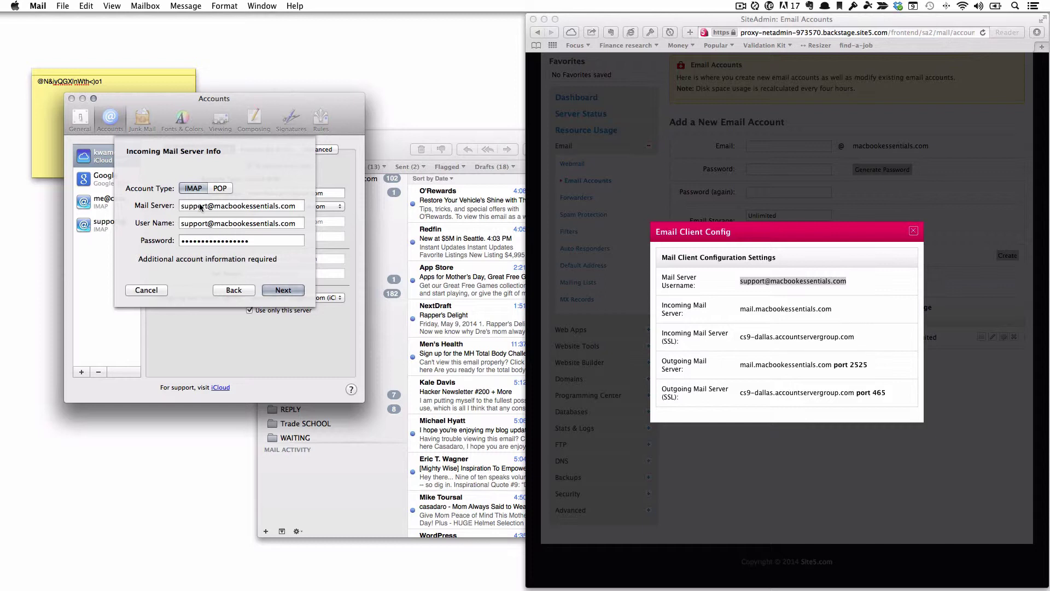
# Replace the mail server with mail.macbookessentials.com copied from the config and continue.
pyautogui.moveTo(301, 206); pyautogui.dragTo(170, 203)
pyautogui.press('BackSpace')
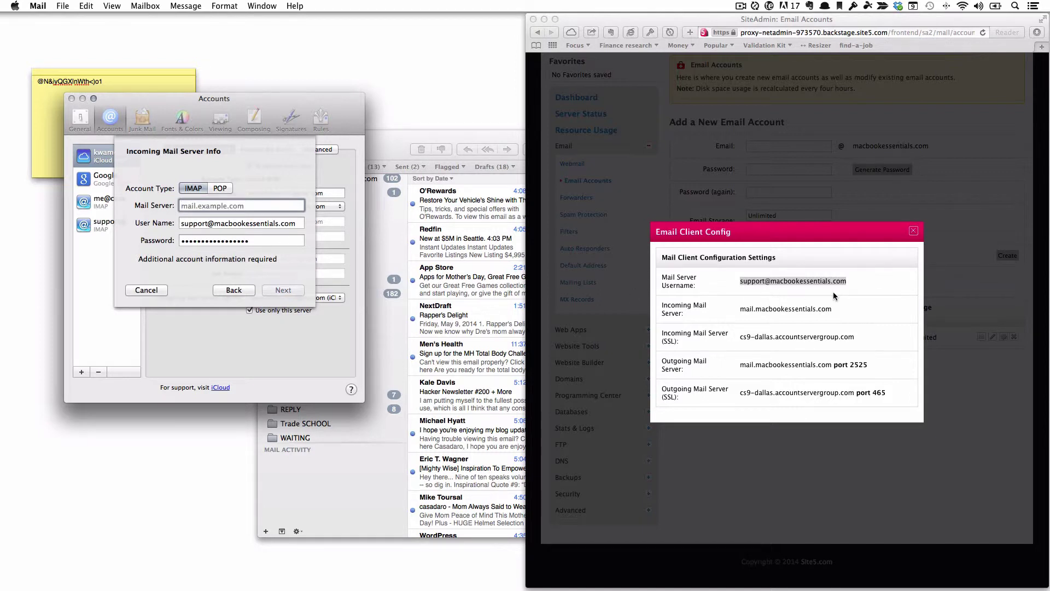
pyautogui.click(866, 312)
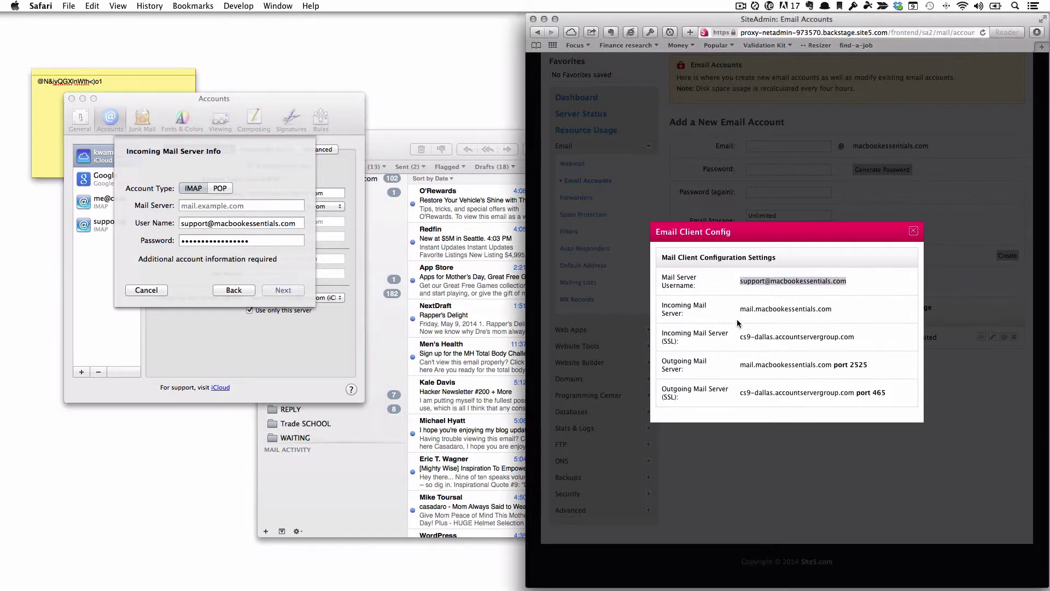
pyautogui.click(800, 318)
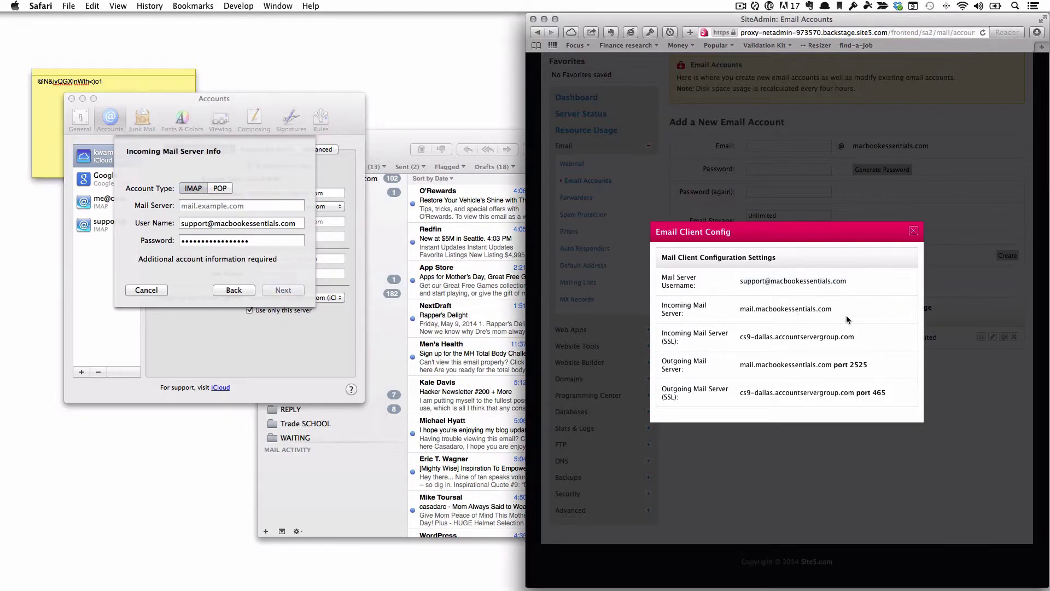
pyautogui.moveTo(845, 315); pyautogui.dragTo(737, 309)
pyautogui.press('super+c')
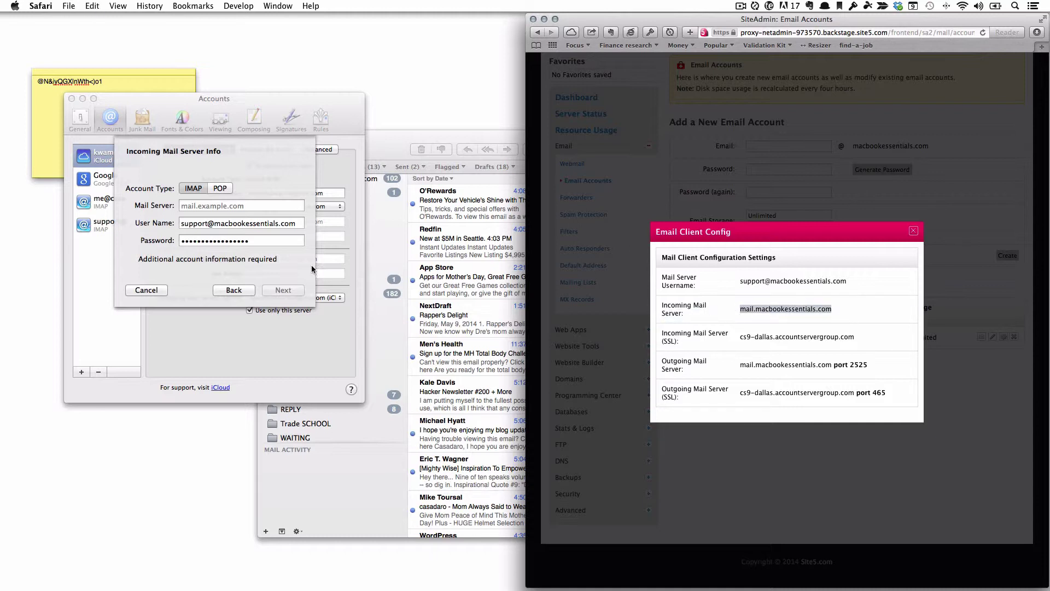
pyautogui.click(216, 207)
pyautogui.press('super+v')
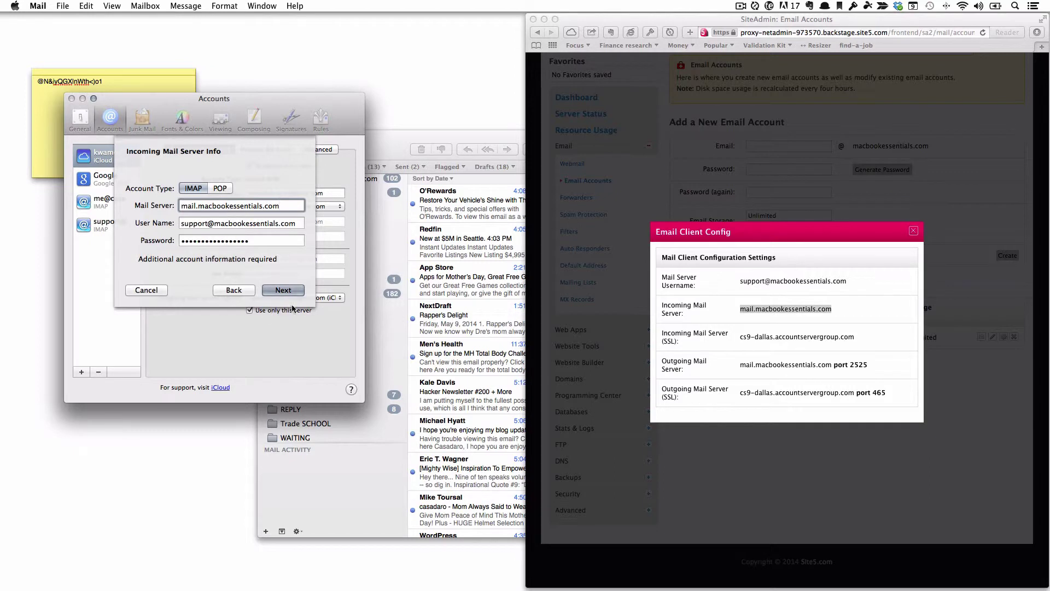
pyautogui.click(293, 294)
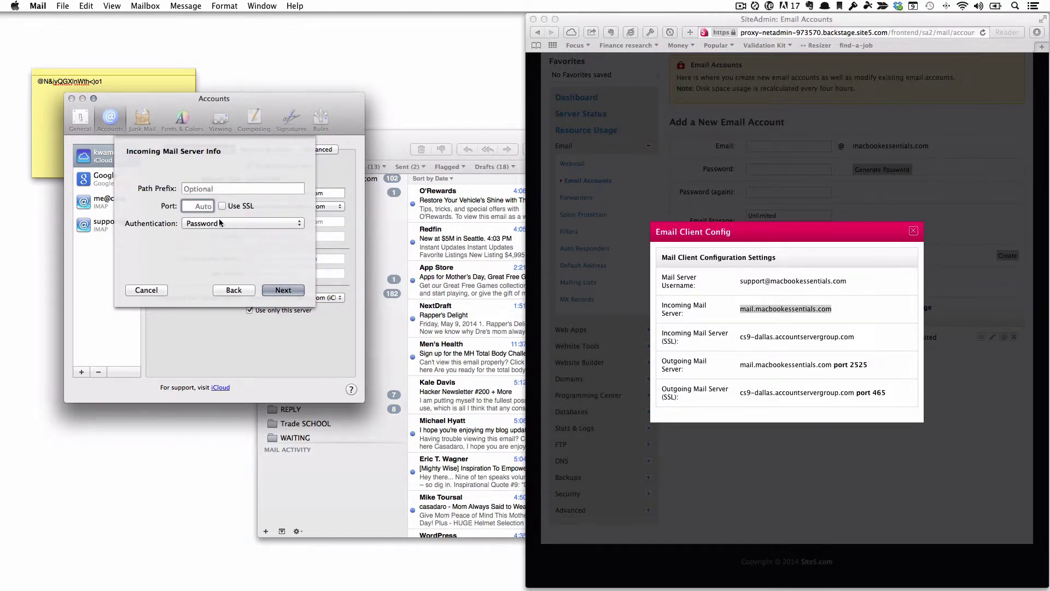
# Go back and replace the incoming mail server with cs9-dallas.accountservergroup.com from Site5's settings, then continue.
pyautogui.click(220, 189)
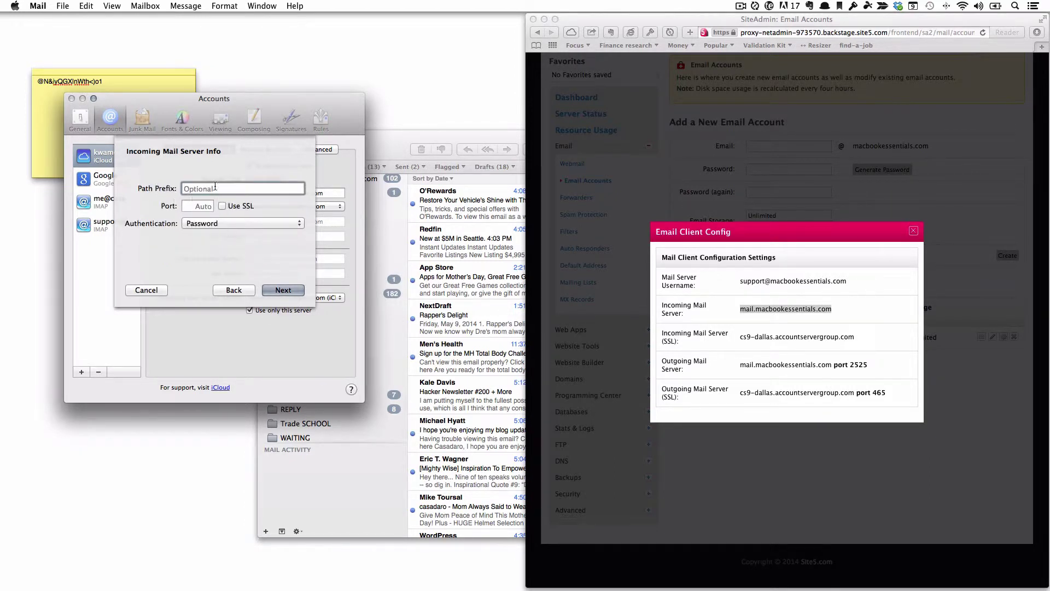
pyautogui.click(207, 207)
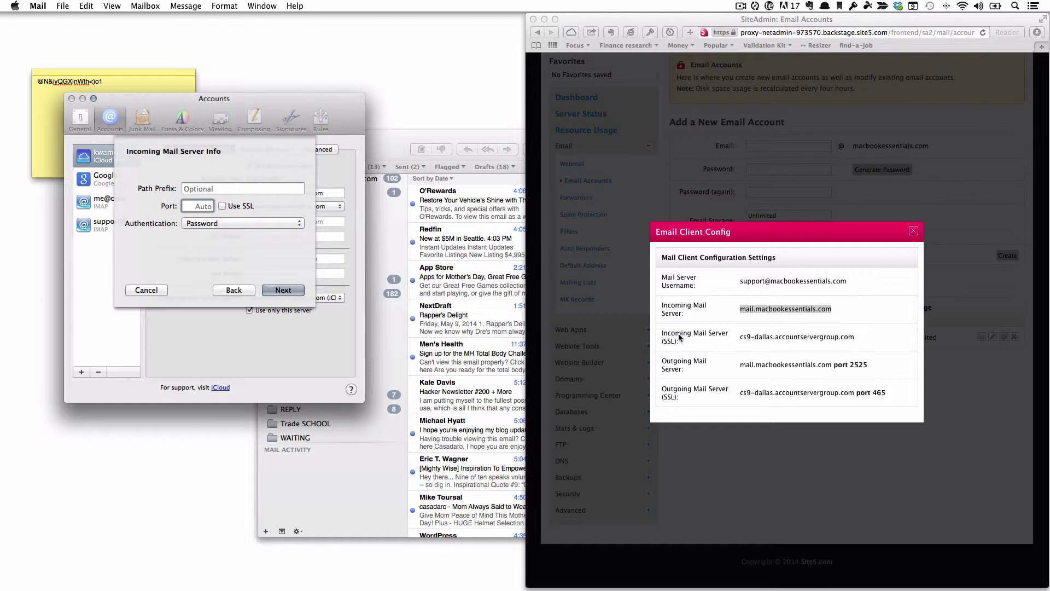
pyautogui.click(820, 339)
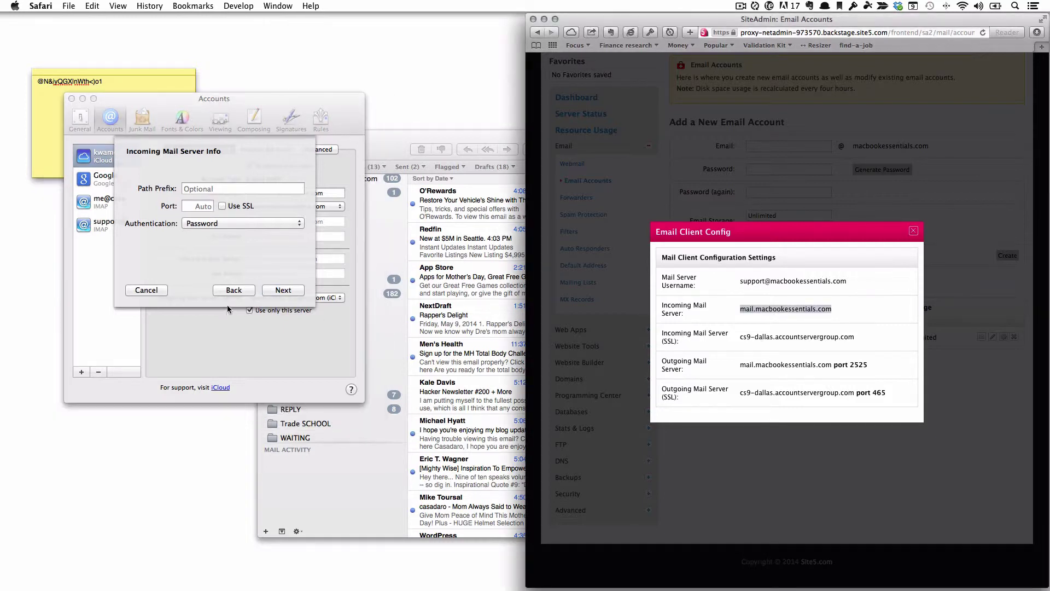
pyautogui.click(234, 290)
pyautogui.click(234, 290)
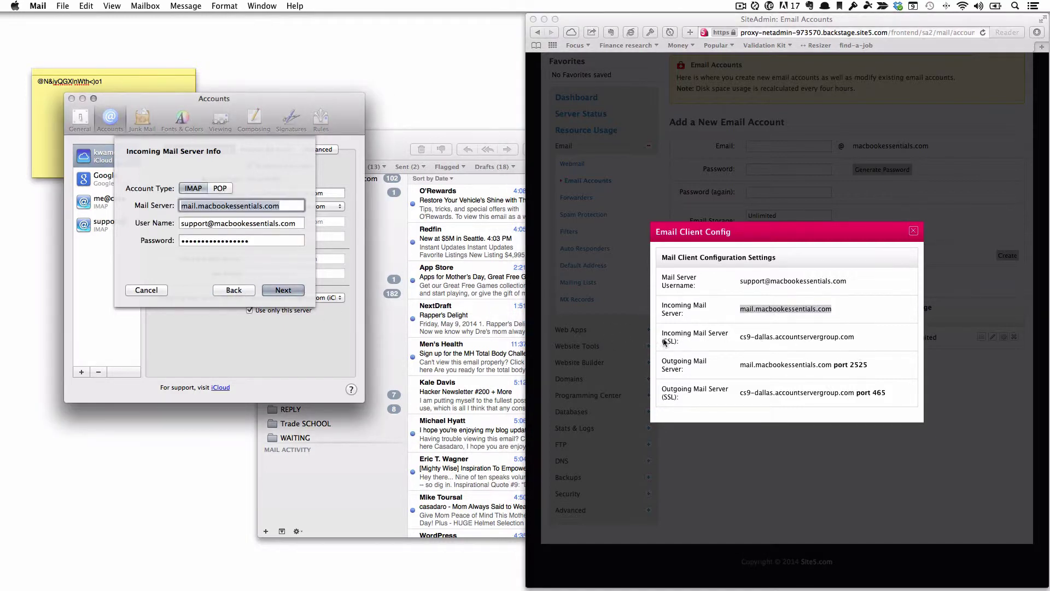
pyautogui.click(774, 354)
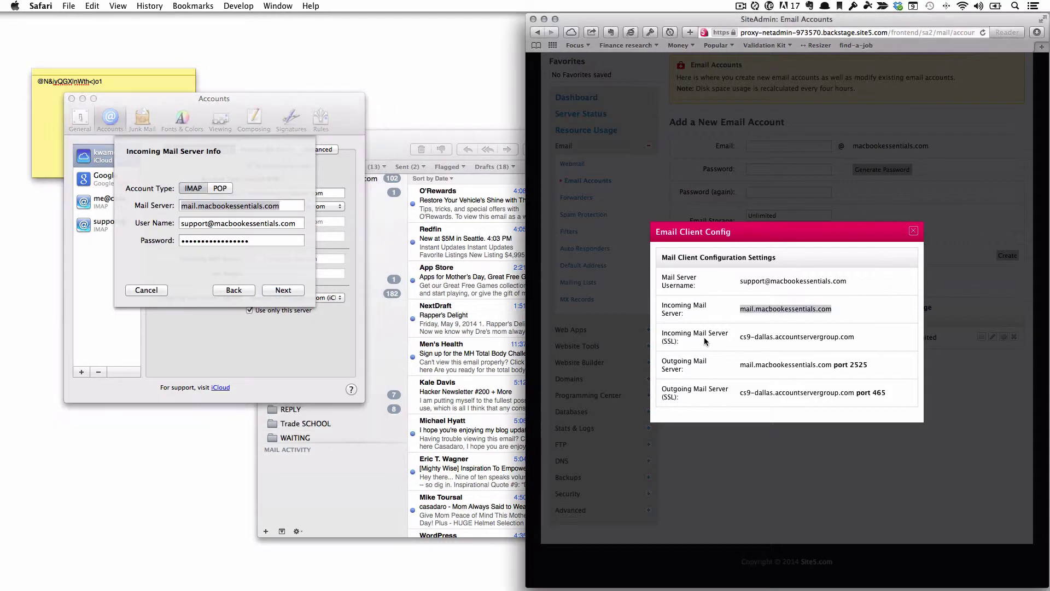
pyautogui.moveTo(855, 337); pyautogui.dragTo(736, 338)
pyautogui.press('super+c')
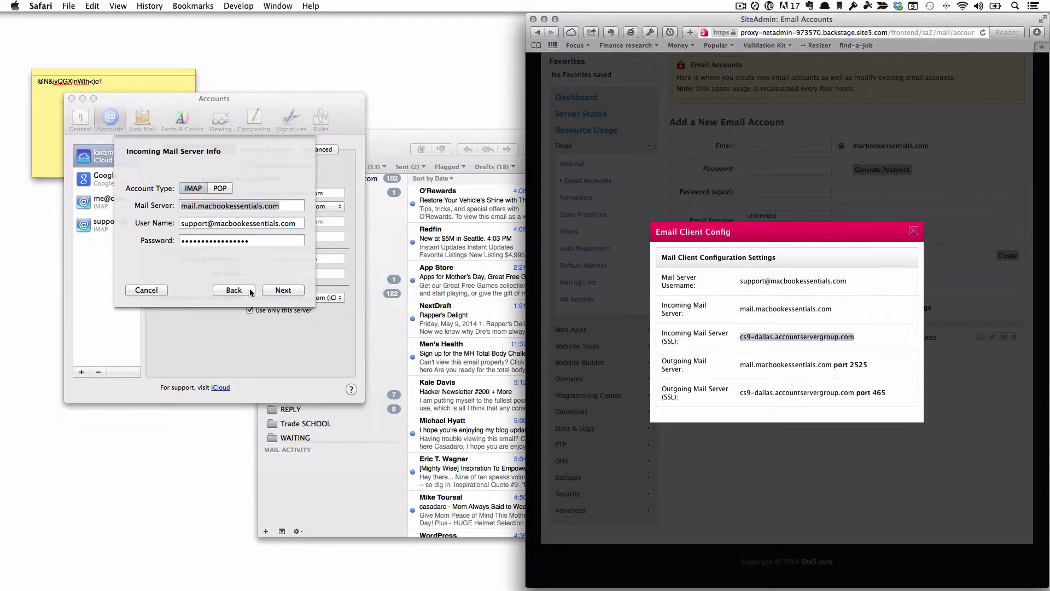
pyautogui.click(263, 209)
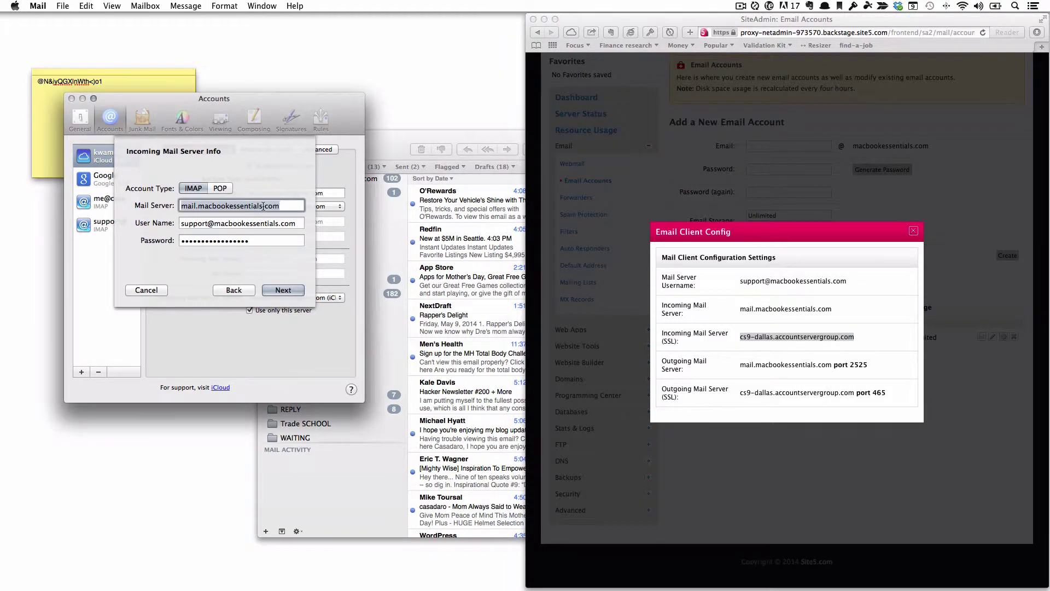
pyautogui.press('super+v')
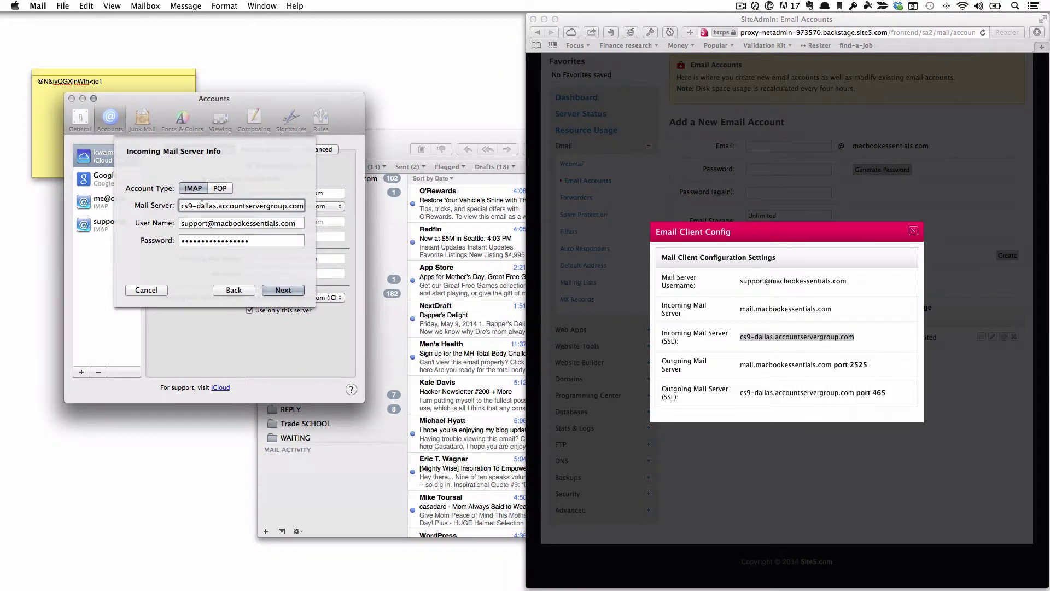
pyautogui.click(287, 291)
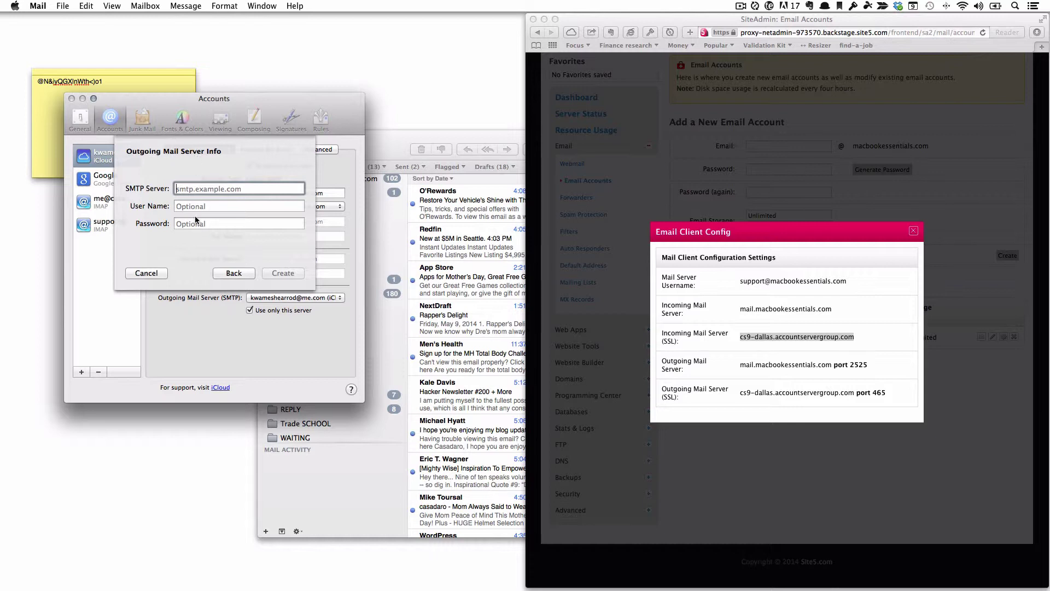
# Enter the outgoing SSL server name from Site5's configuration settings.
pyautogui.click(772, 378)
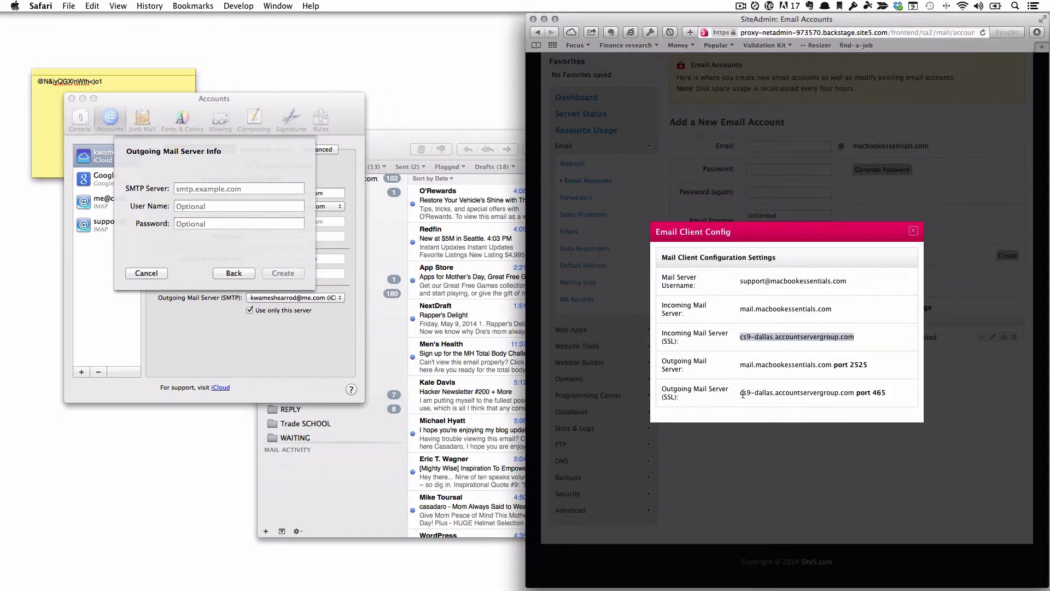
pyautogui.moveTo(742, 393); pyautogui.dragTo(866, 393)
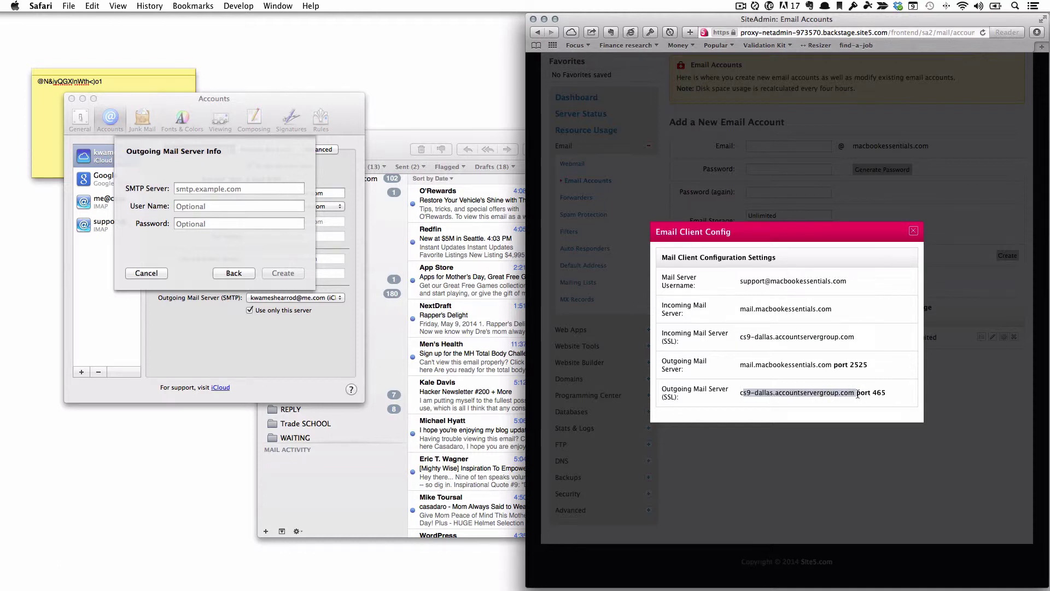
pyautogui.click(240, 186)
pyautogui.press('super+v')
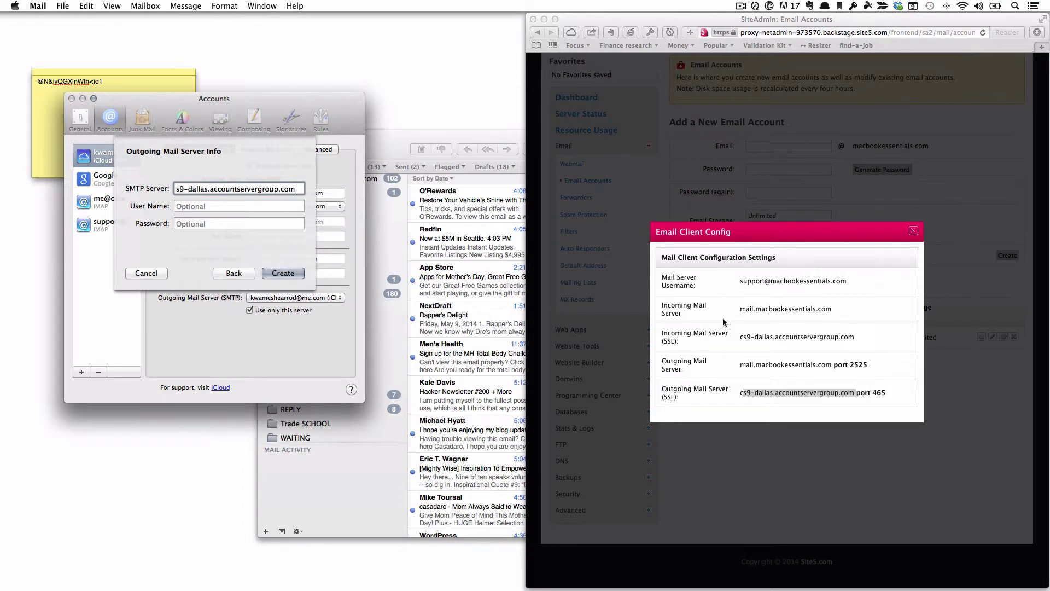
# Fill in the outgoing server username and password from Site5's settings and try creating the account.
pyautogui.click(837, 285)
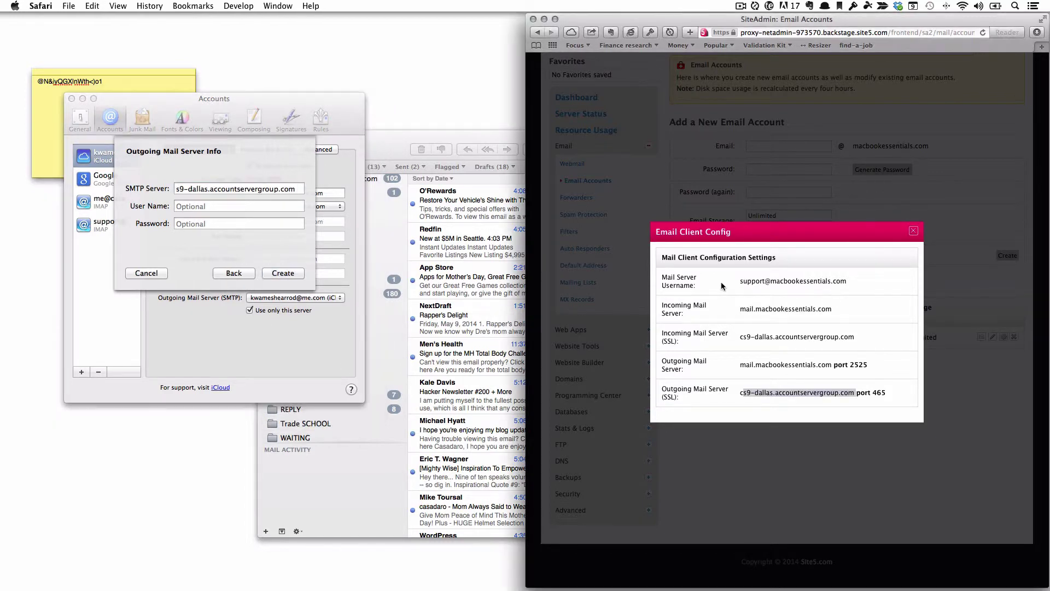
pyautogui.moveTo(725, 282); pyautogui.dragTo(665, 287)
pyautogui.click(846, 281)
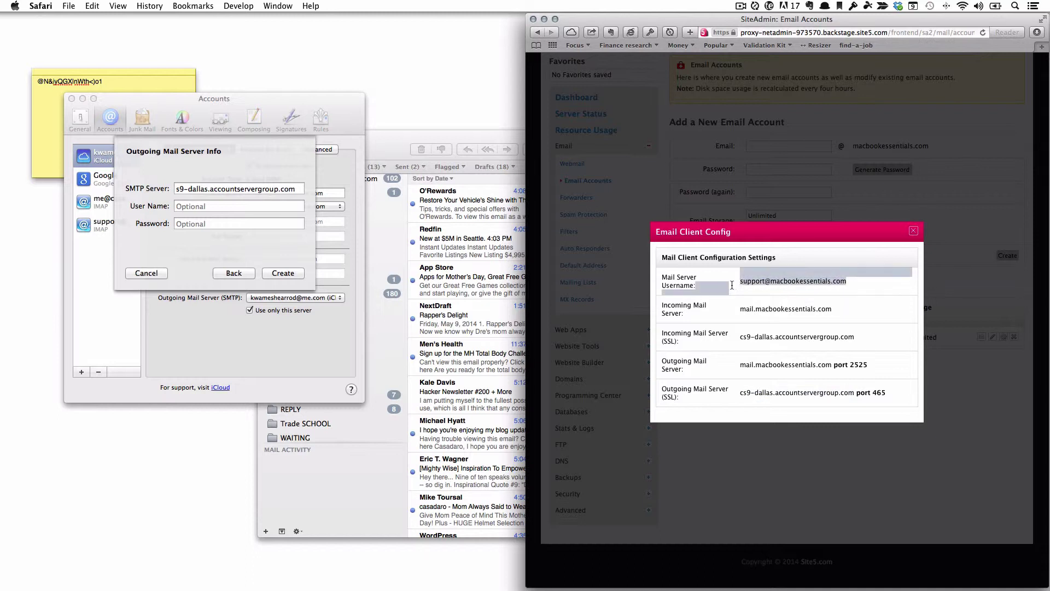
pyautogui.click(751, 287)
pyautogui.moveTo(847, 282); pyautogui.dragTo(747, 283)
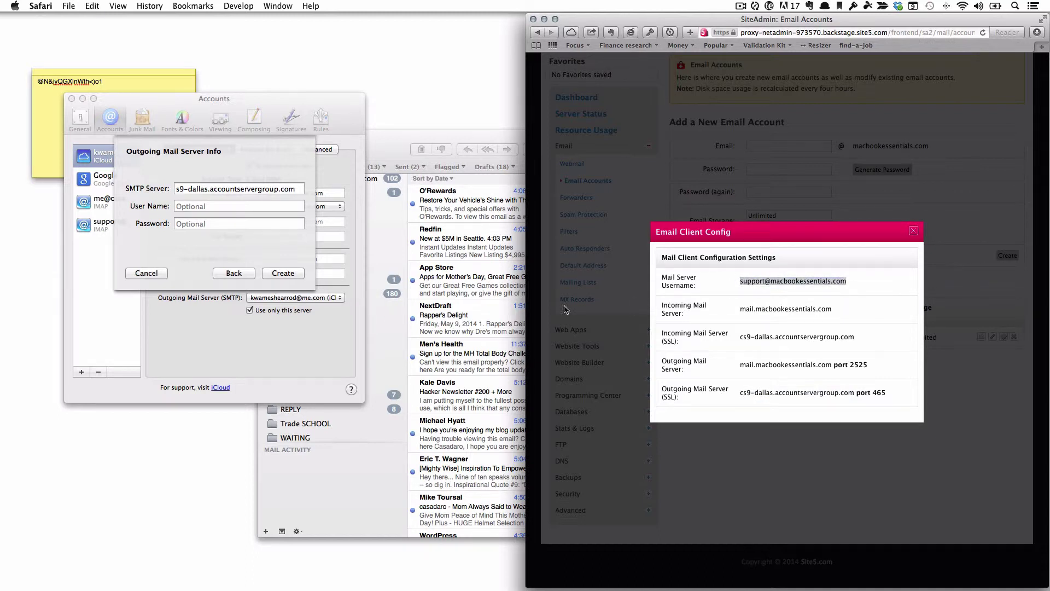
pyautogui.click(200, 209)
pyautogui.press('super+v')
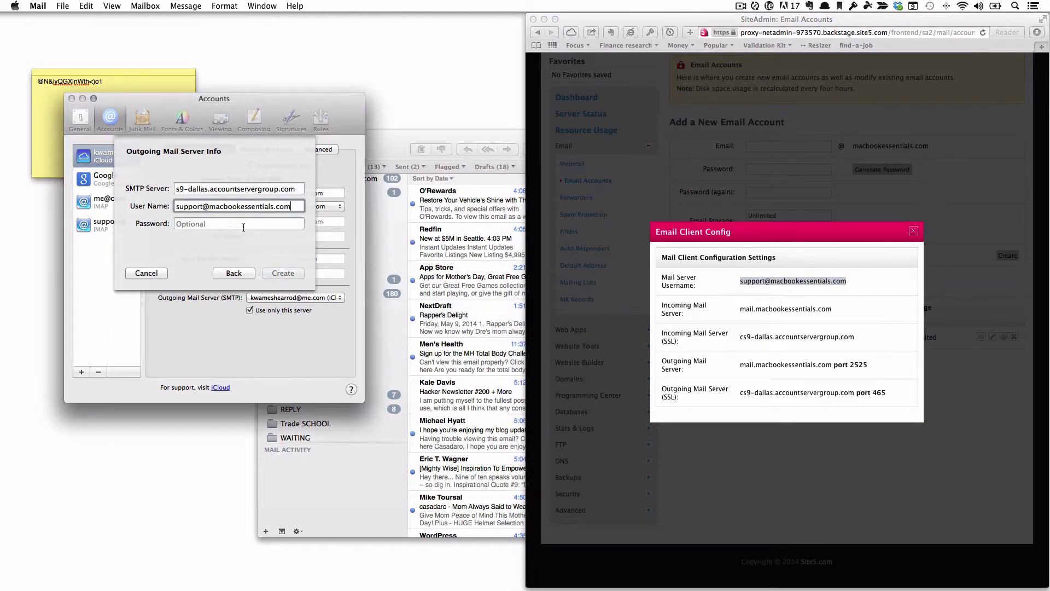
pyautogui.click(241, 228)
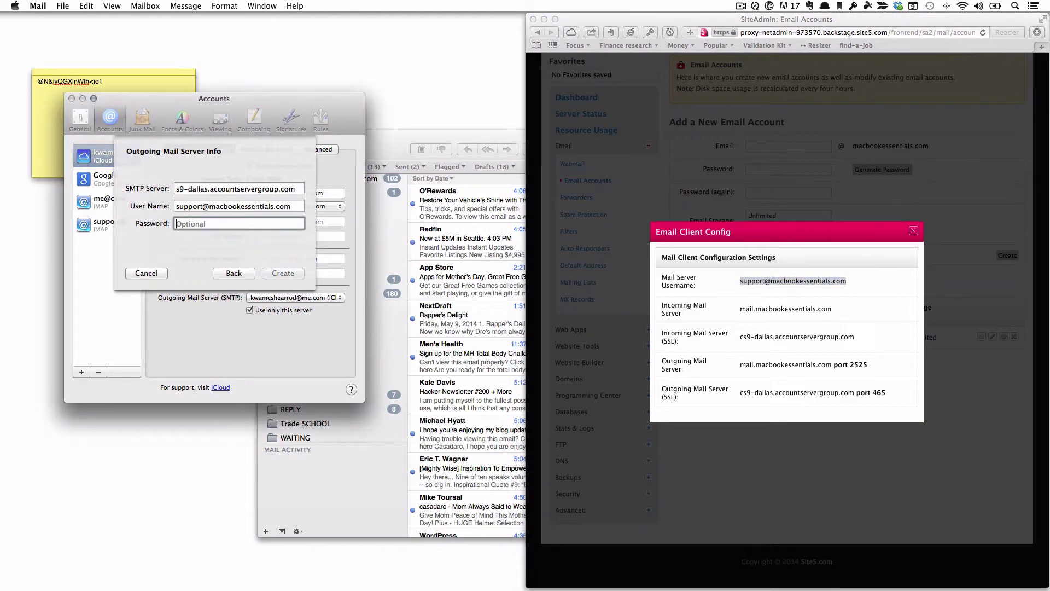
pyautogui.click(227, 223)
pyautogui.press('super+v')
pyautogui.click(282, 273)
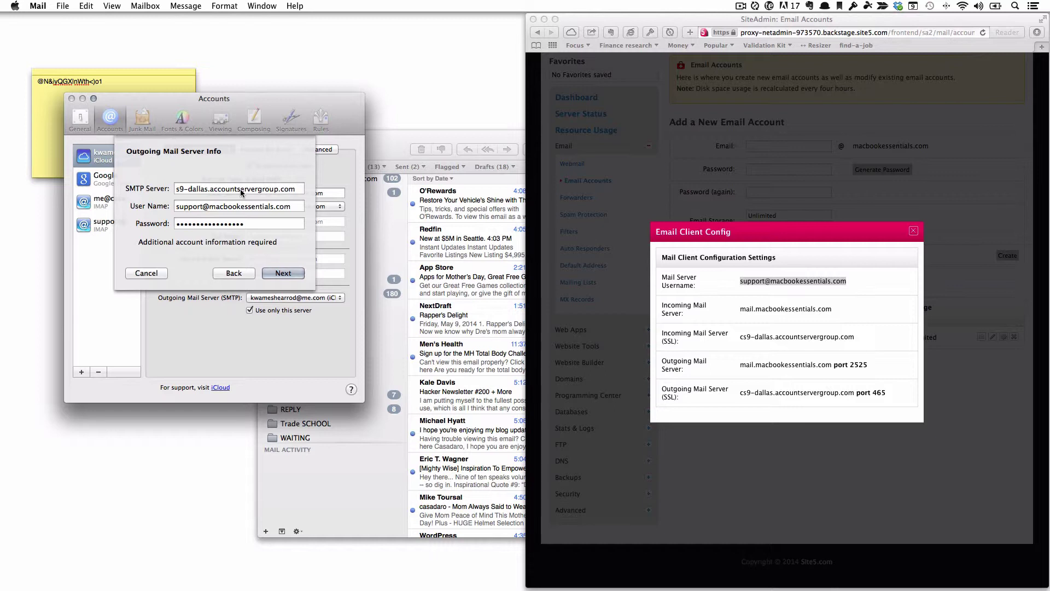
# Correct the SMTP server address to cs9-dallas.accountservergroup.com and advance.
pyautogui.click(260, 190)
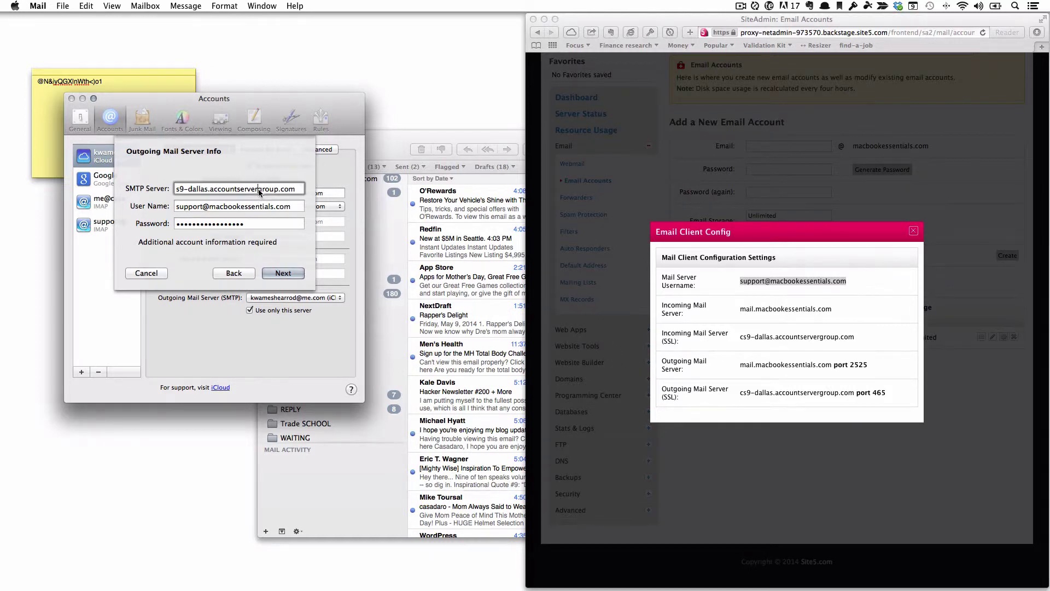
pyautogui.doubleClick(236, 191)
pyautogui.moveTo(236, 191); pyautogui.dragTo(107, 193)
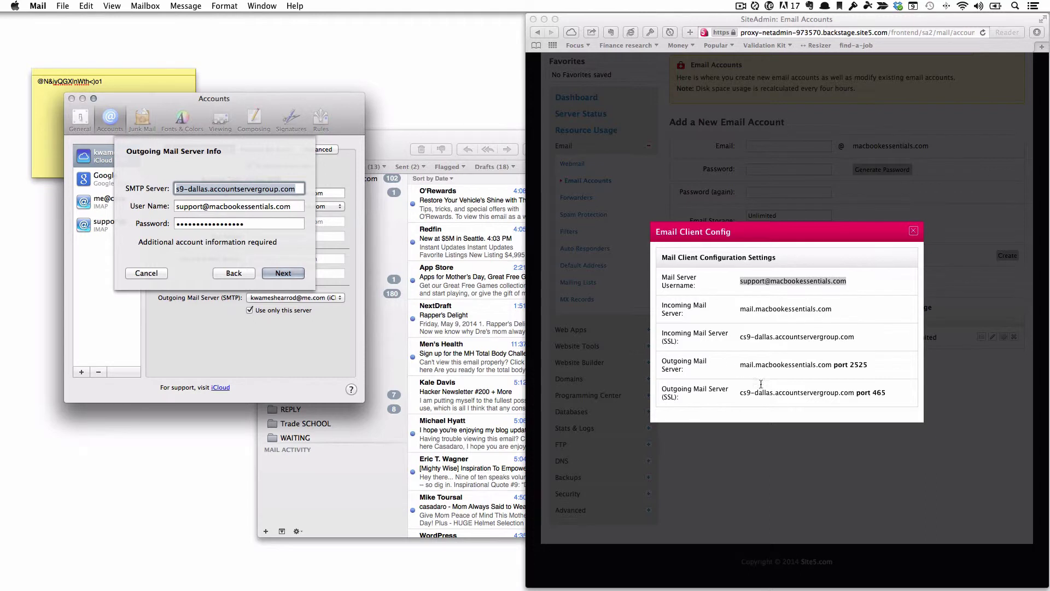
pyautogui.click(180, 188)
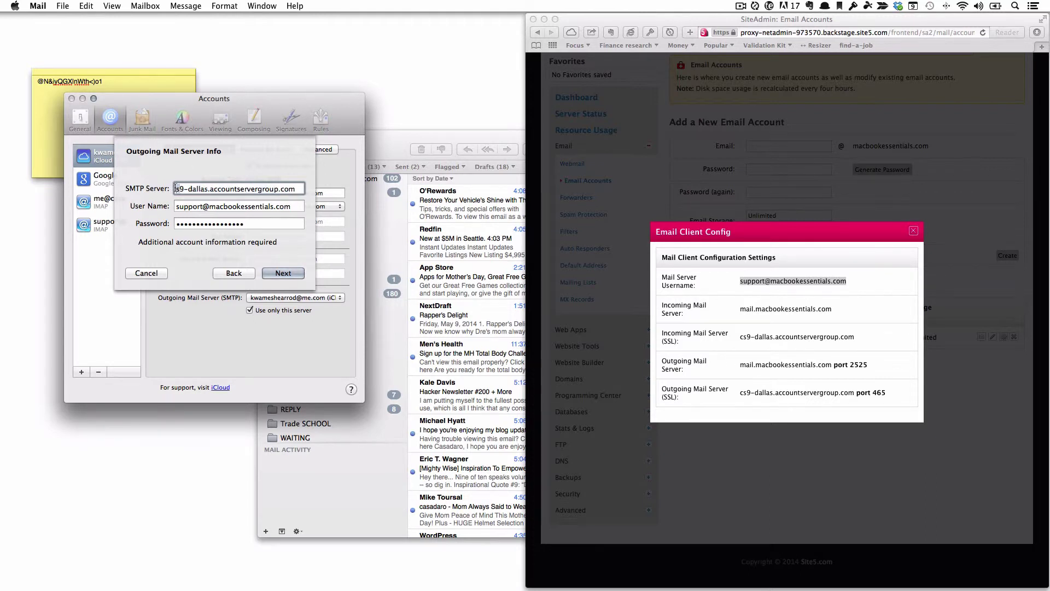
pyautogui.write('c')
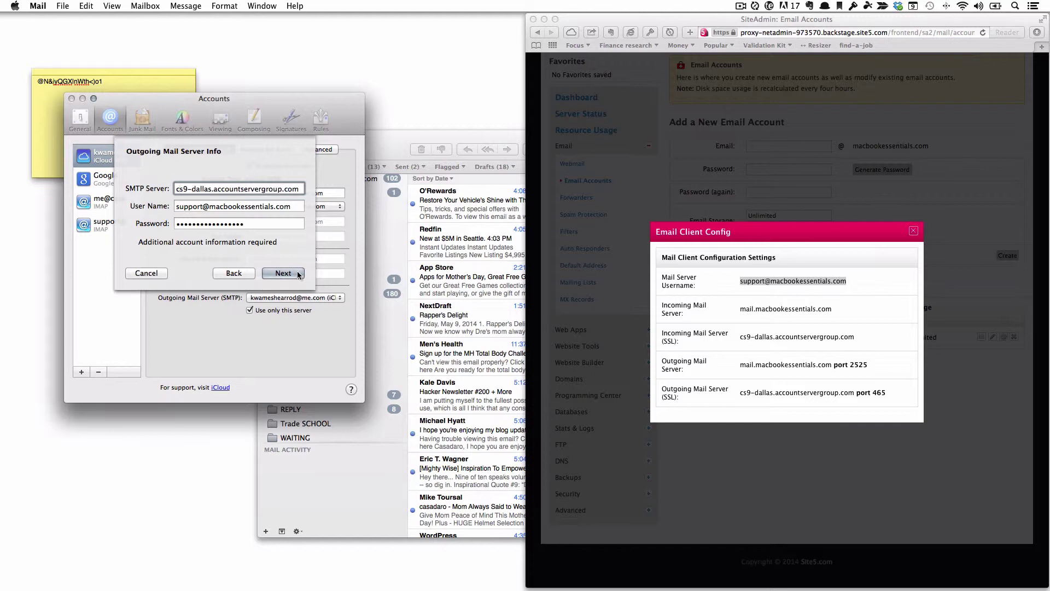
pyautogui.click(296, 275)
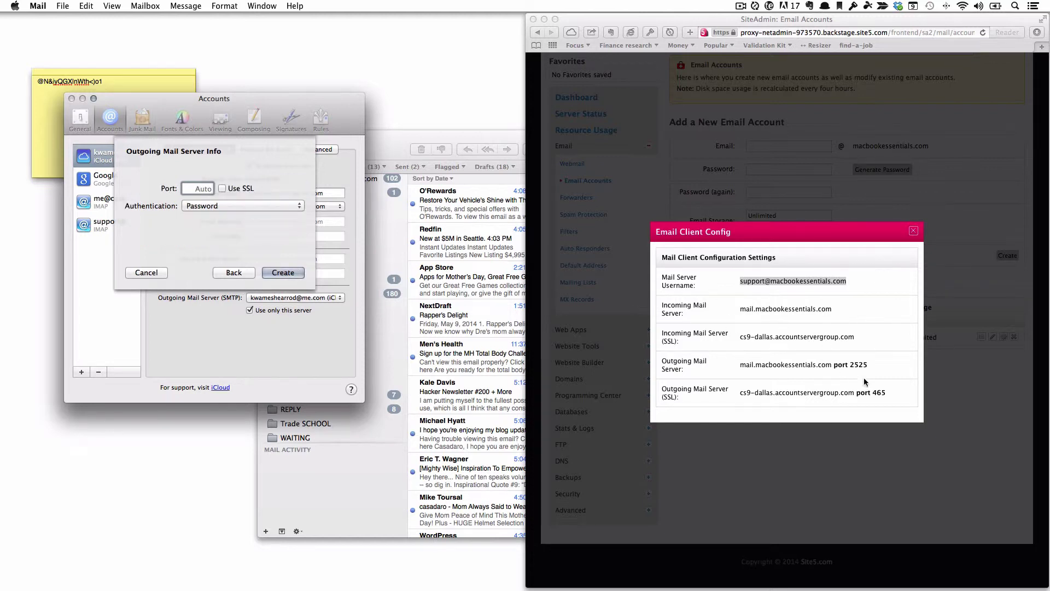
# Set the outgoing port to 465 and turn on SSL.
pyautogui.doubleClick(878, 393)
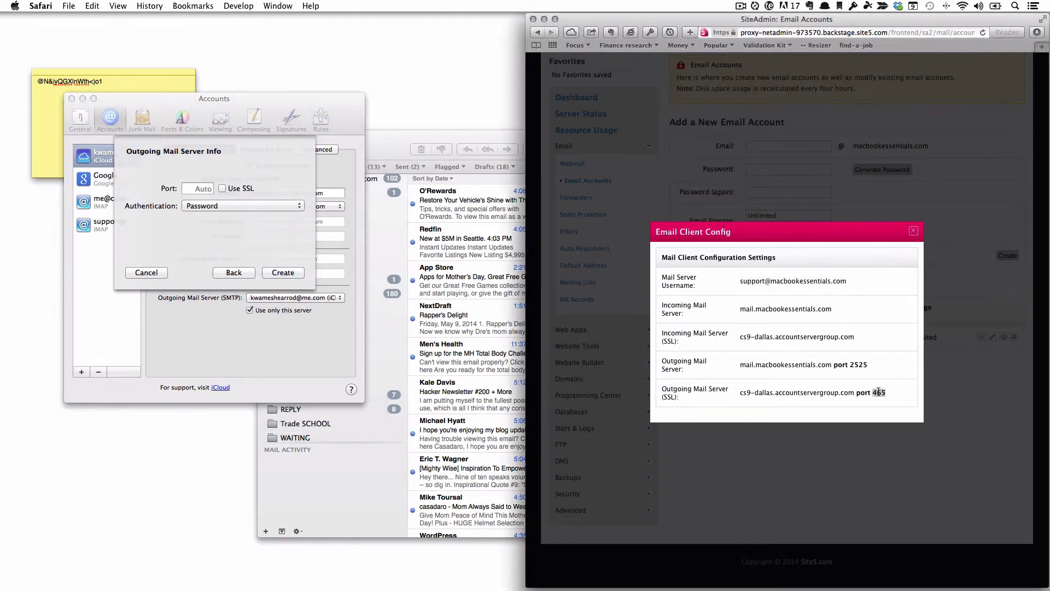
pyautogui.click(200, 188)
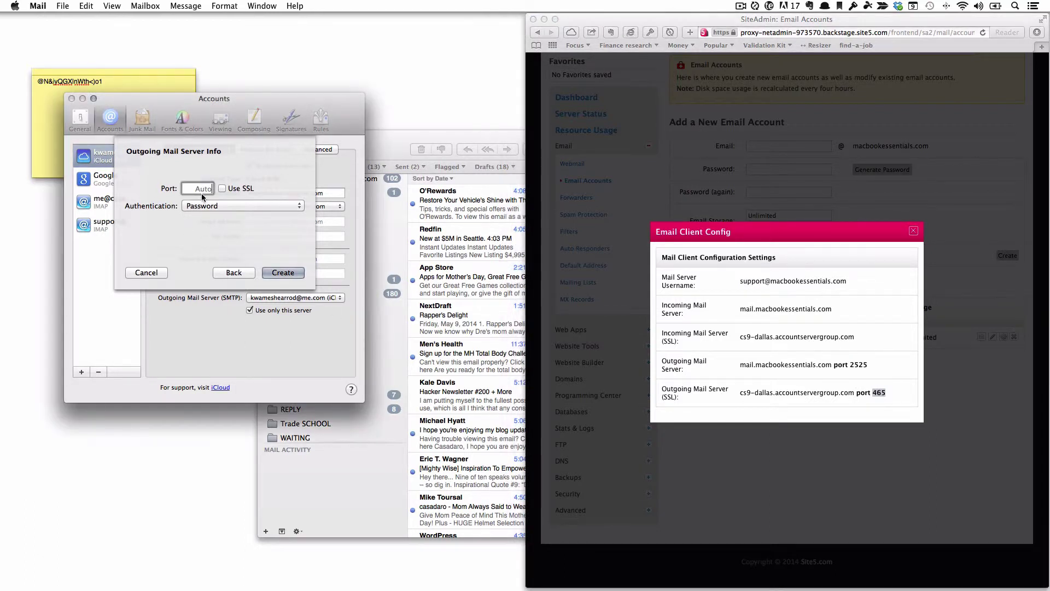
pyautogui.press('super+v')
pyautogui.click(222, 189)
# Step back through the setup, re-verify the account, and create it with SSL on port 465.
pyautogui.click(245, 273)
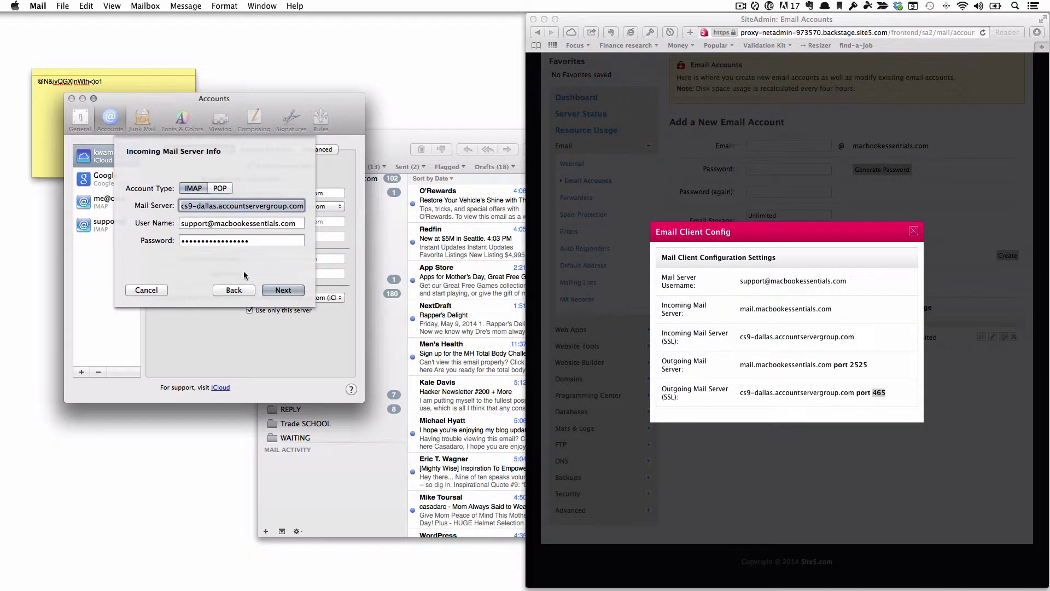
pyautogui.click(241, 290)
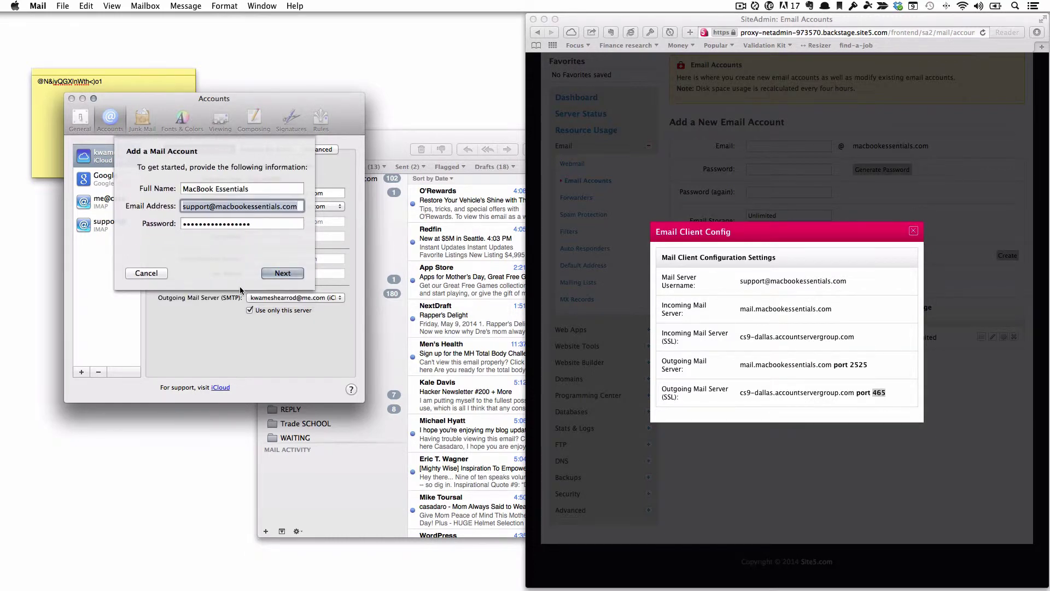
pyautogui.click(286, 275)
pyautogui.click(291, 289)
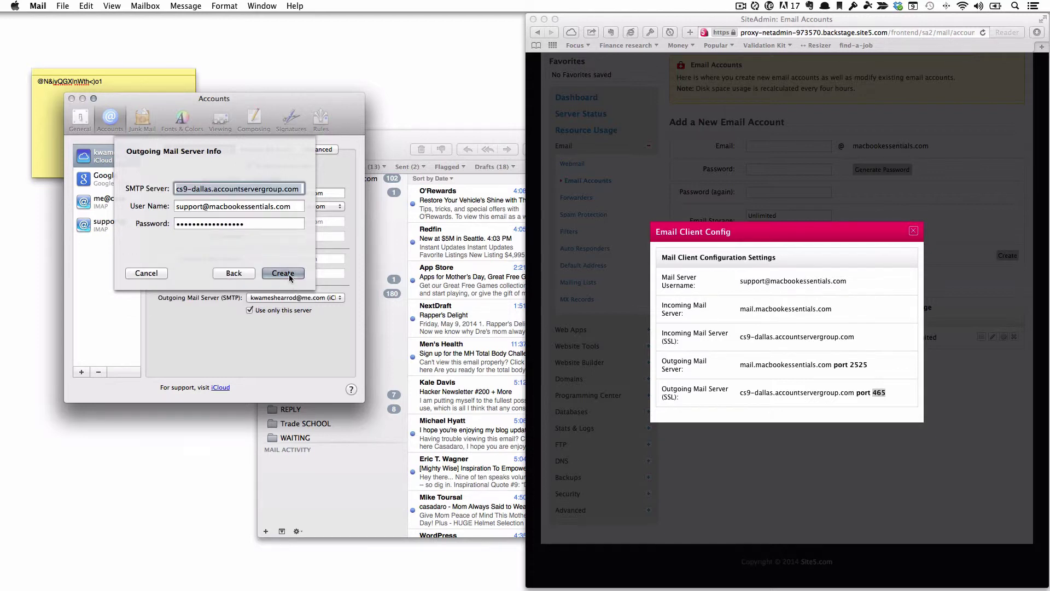
pyautogui.click(287, 274)
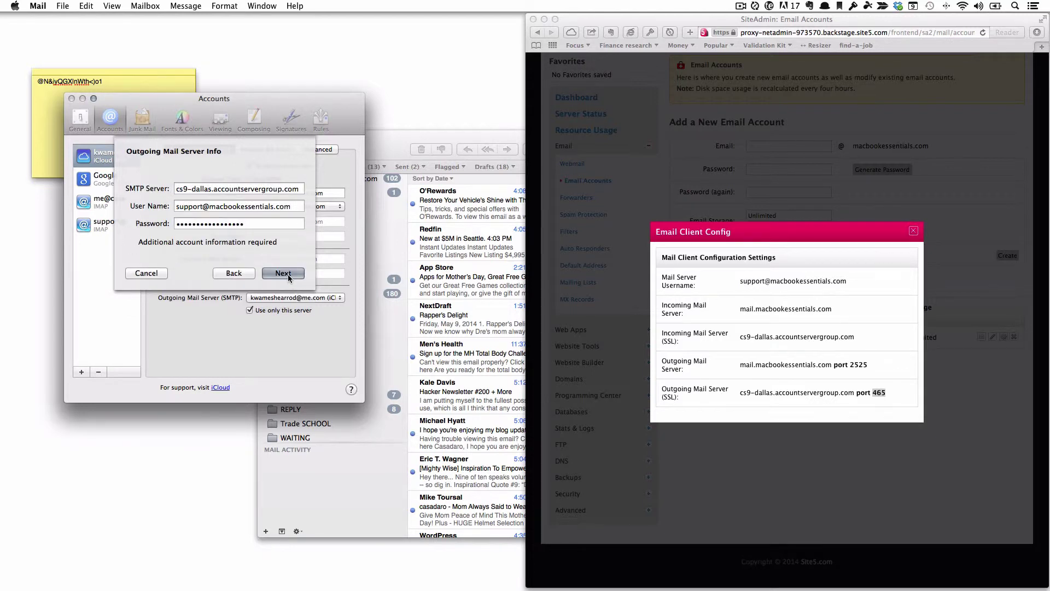
pyautogui.click(177, 208)
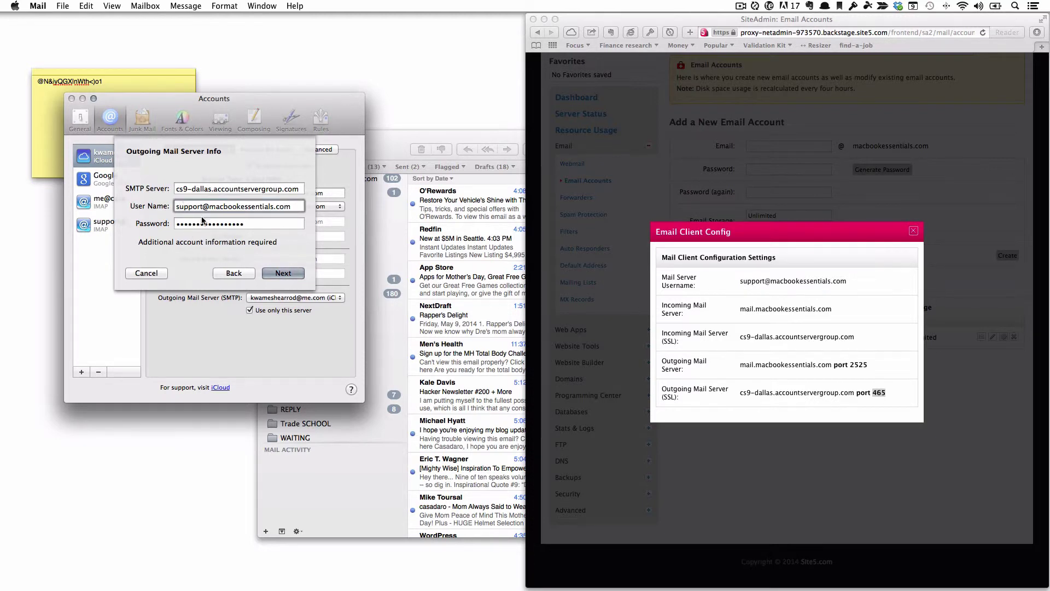
pyautogui.click(280, 273)
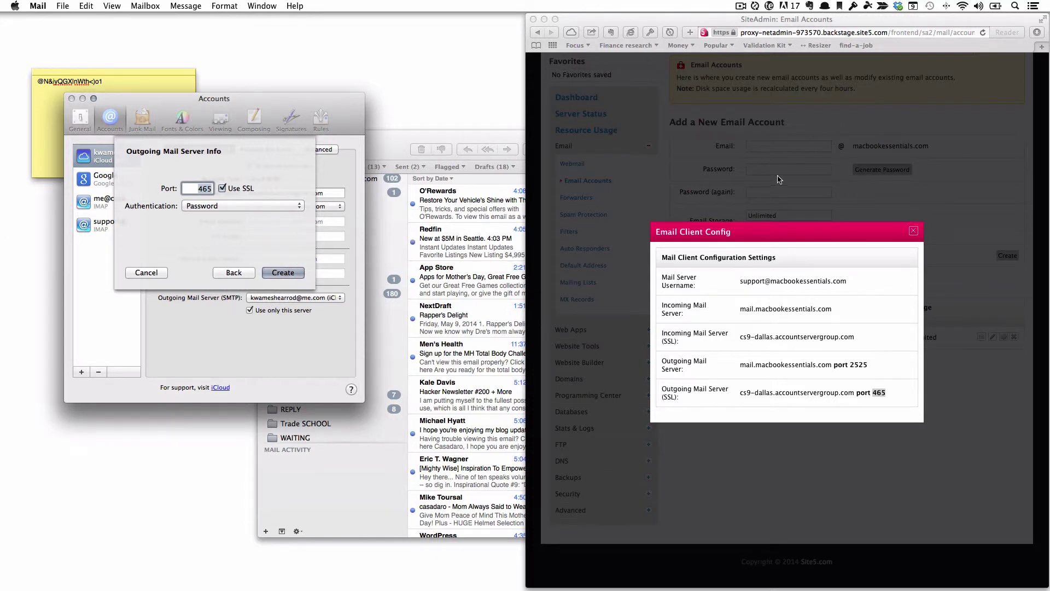
pyautogui.click(284, 274)
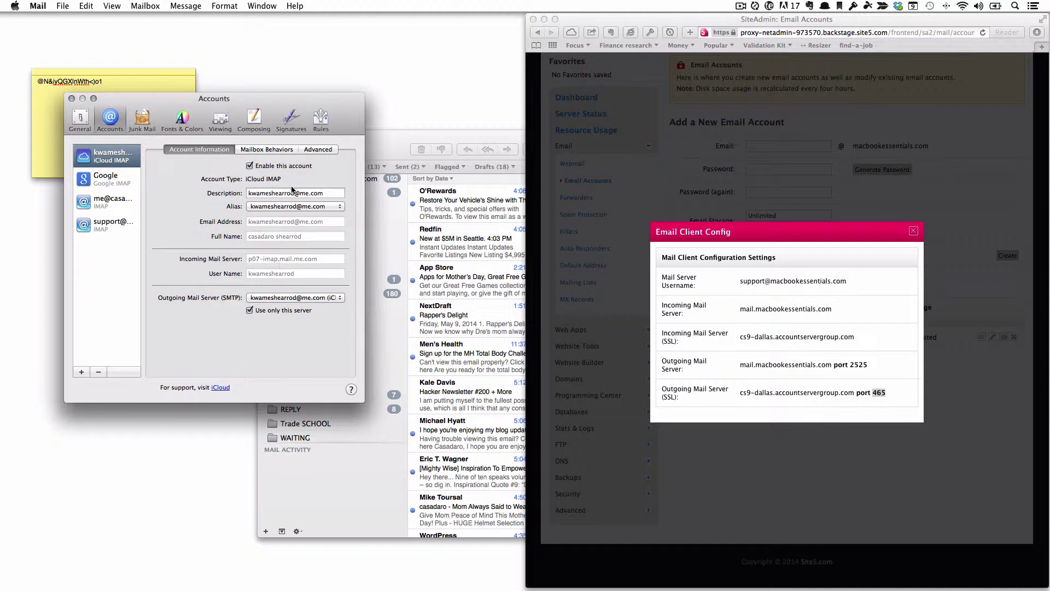
# Close Accounts preferences, open the support inbox, and check for new mail.
pyautogui.click(107, 229)
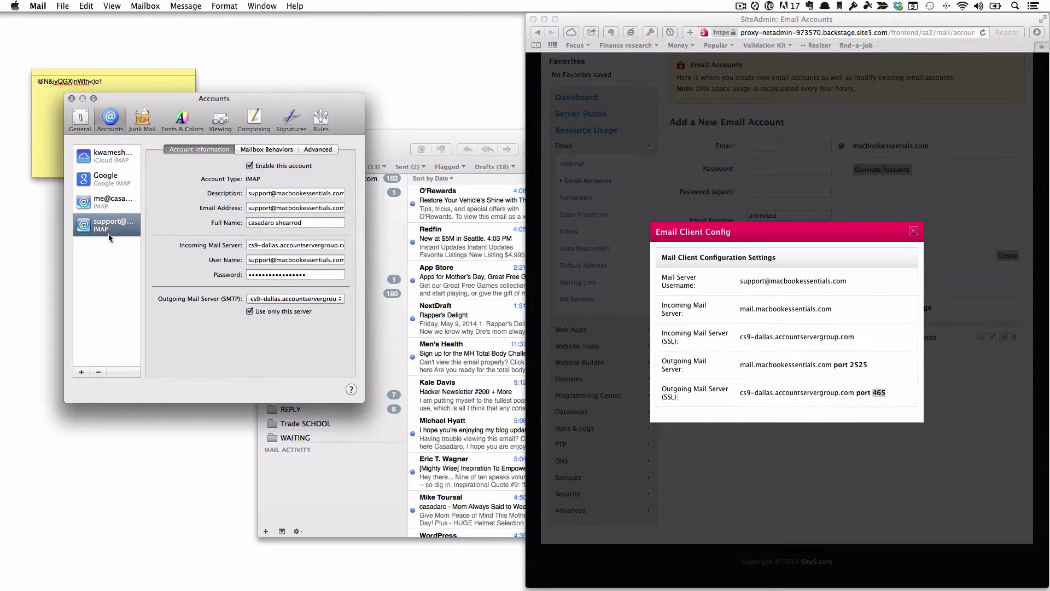
pyautogui.click(70, 99)
pyautogui.moveTo(547, 111); pyautogui.dragTo(386, 125)
pyautogui.scroll(5, 221, 222)
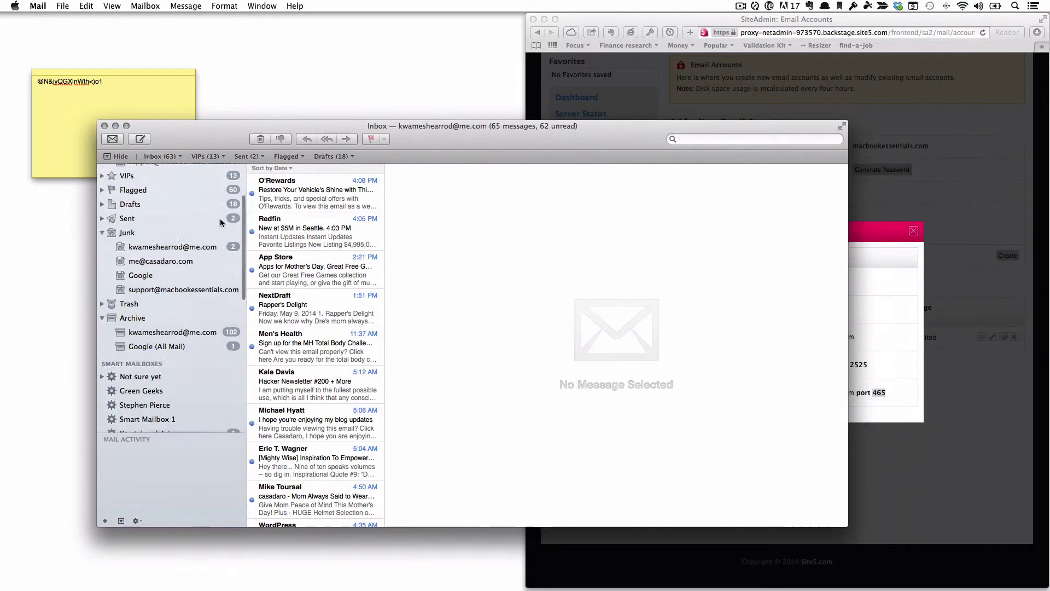
pyautogui.scroll(3, 221, 221)
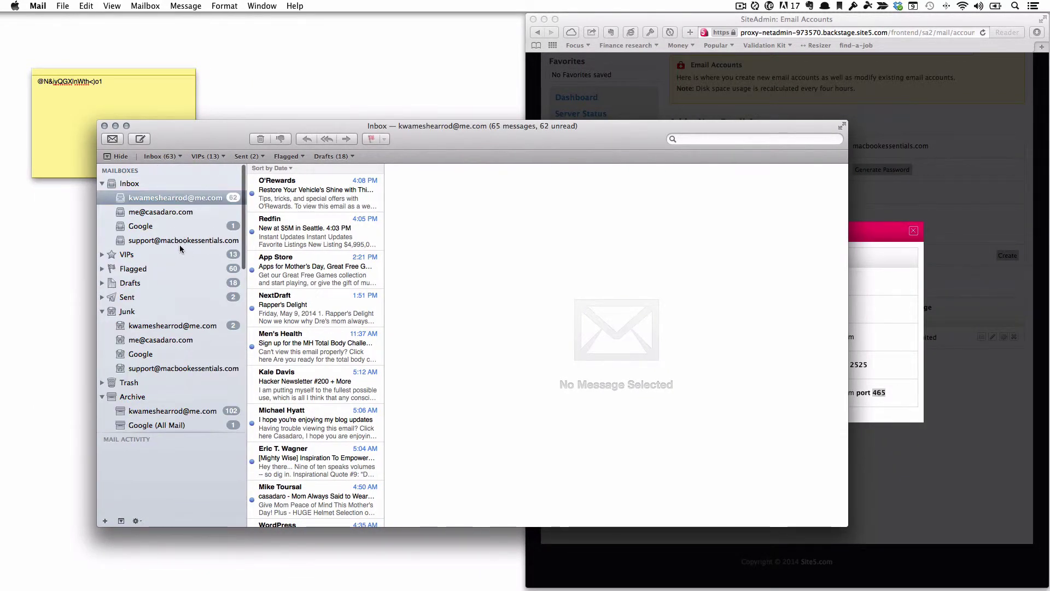
pyautogui.click(180, 245)
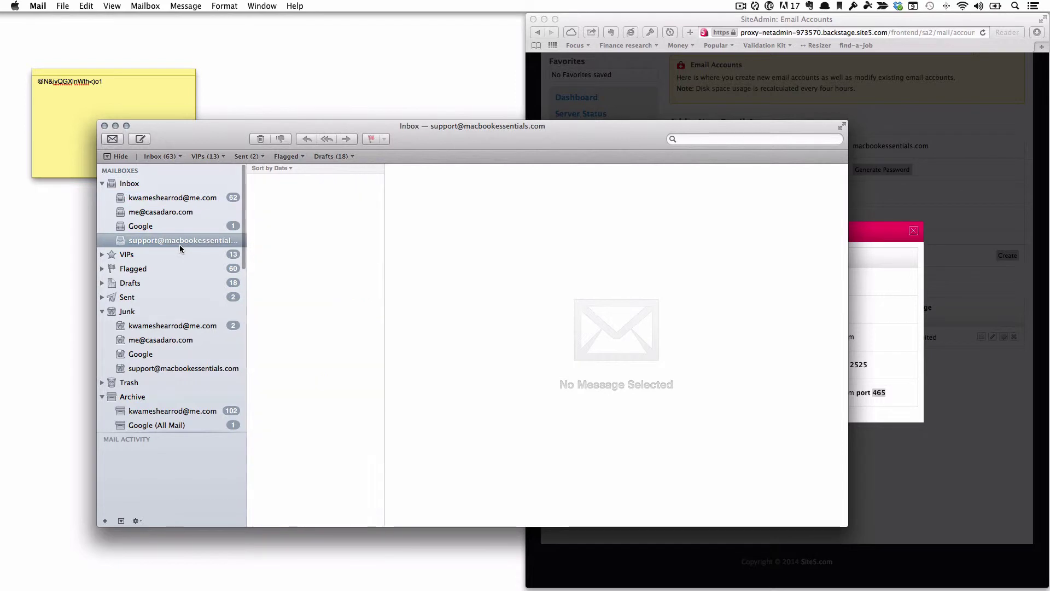
pyautogui.click(118, 140)
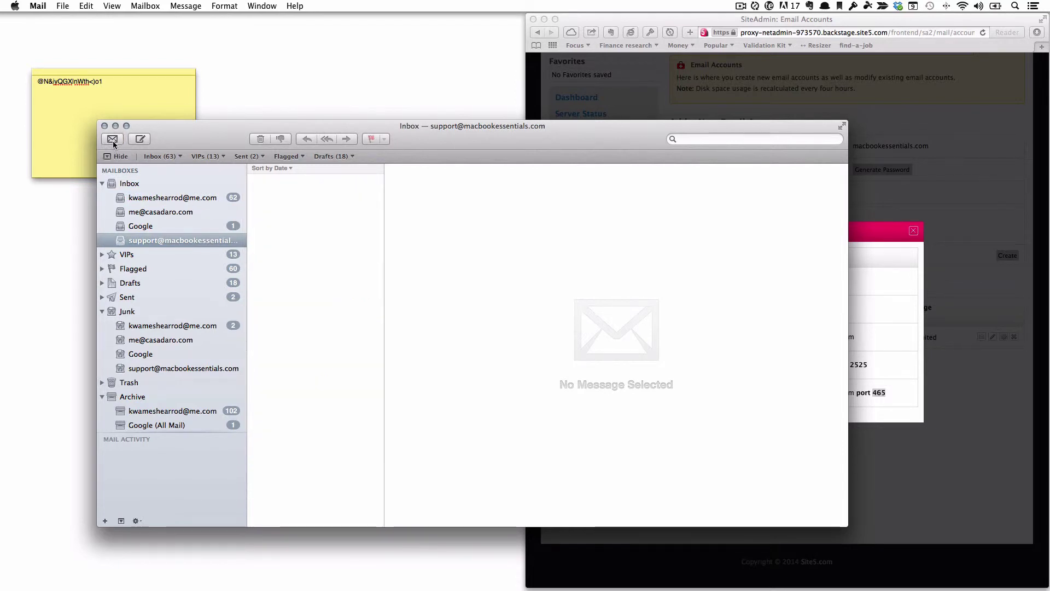
# Hide Mail and relaunch it through Alfred with 'mail'.
pyautogui.press('super+h')
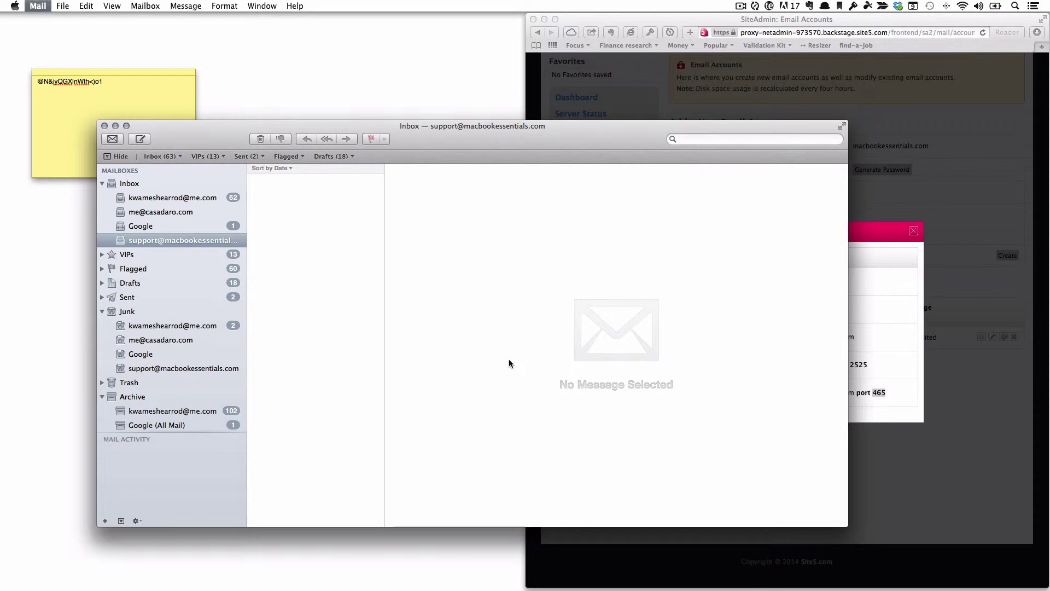
pyautogui.hotkey('alt', 'space')
pyautogui.write('mail')
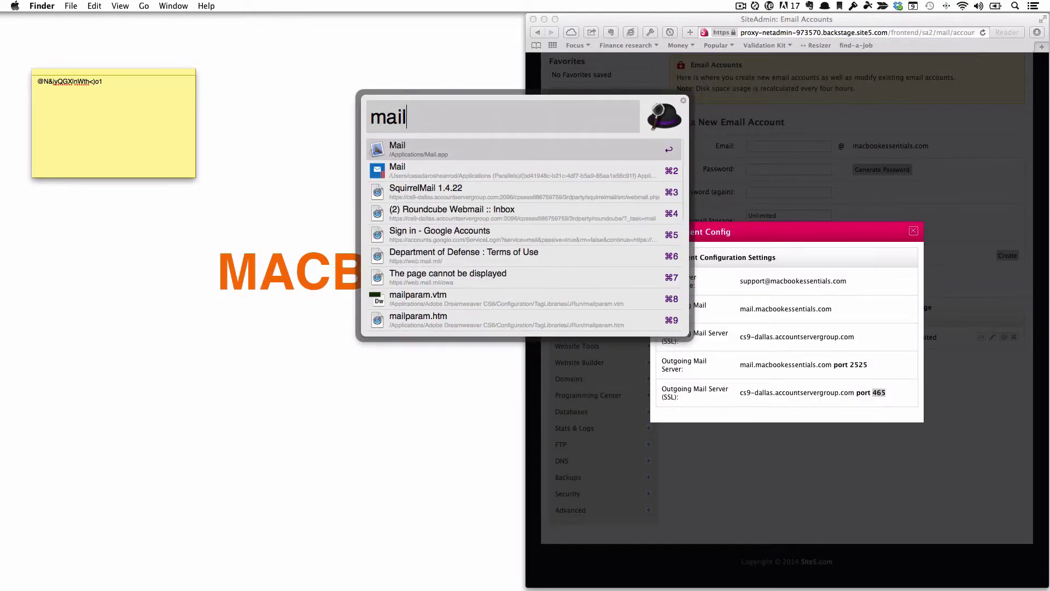
pyautogui.press('Return')
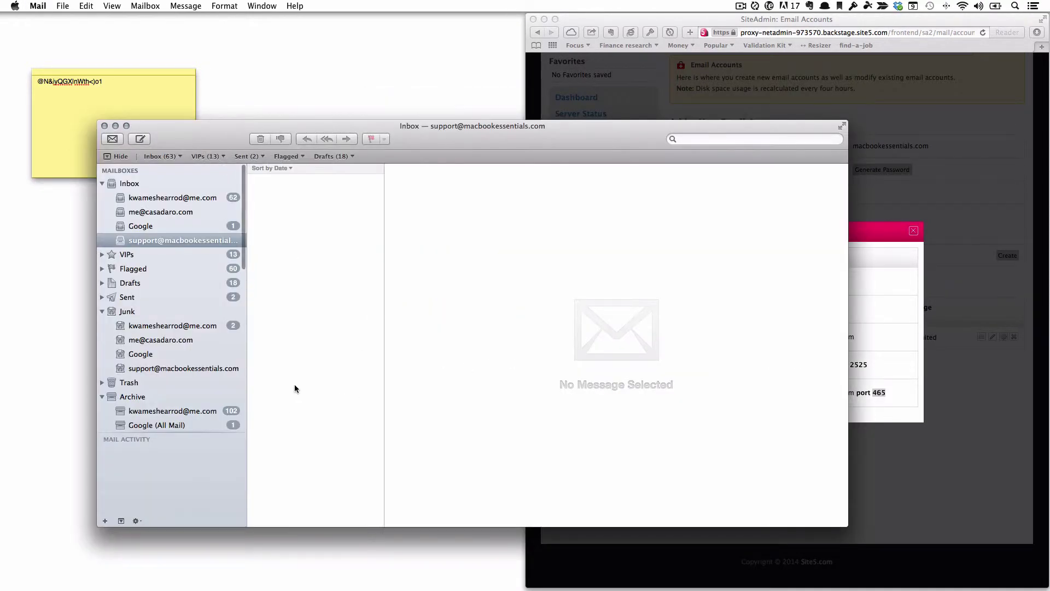
# Start creating a new mailbox under the support account, then cancel it.
pyautogui.rightClick(191, 241)
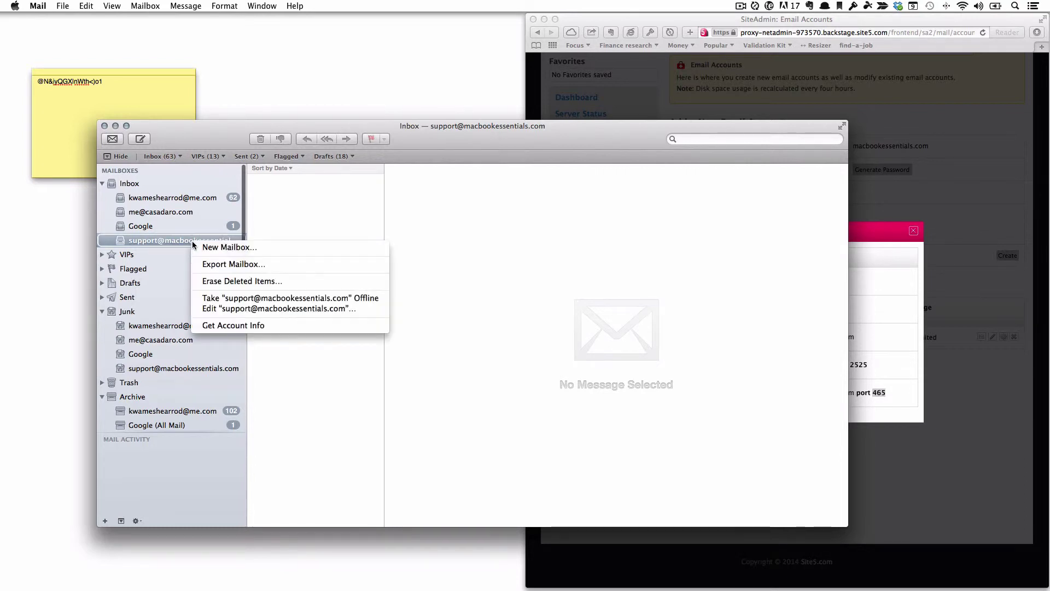
pyautogui.click(237, 249)
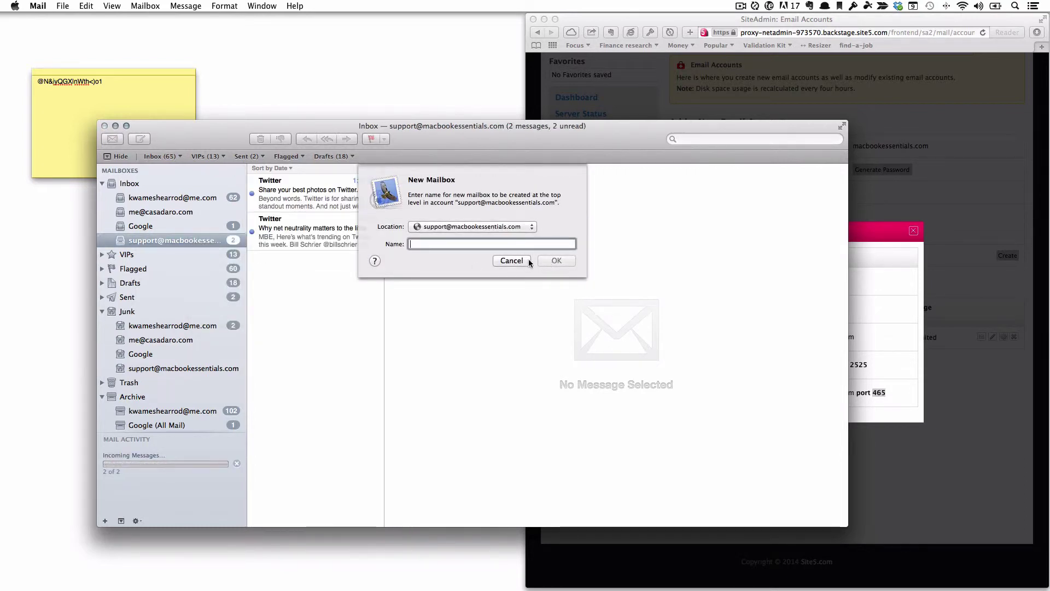
pyautogui.click(527, 259)
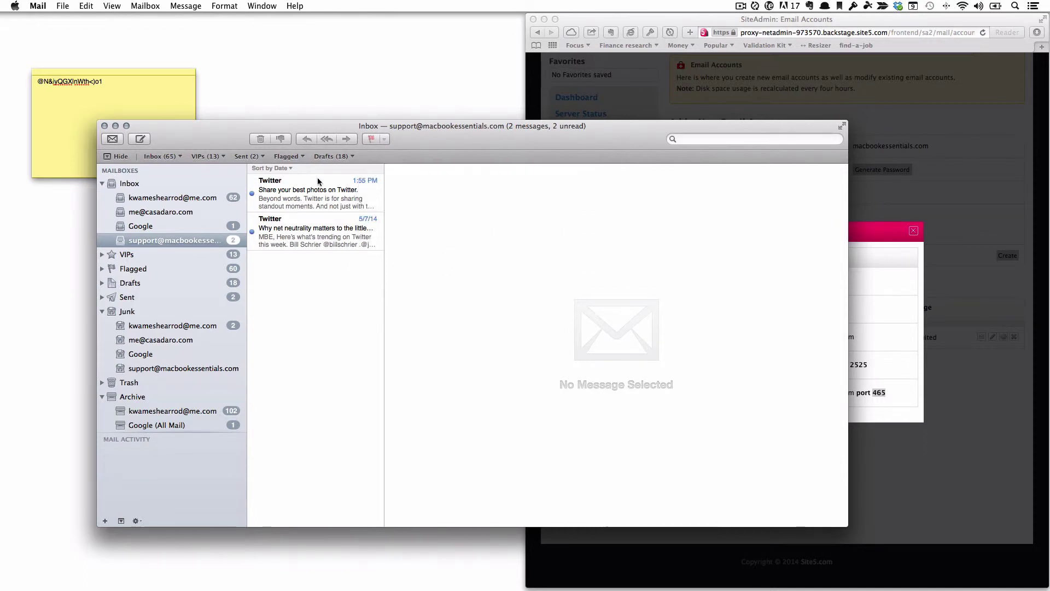
# Delete both Twitter messages, then close Site5's Email Client Config dialog in Safari.
pyautogui.click(308, 224)
pyautogui.click(304, 184)
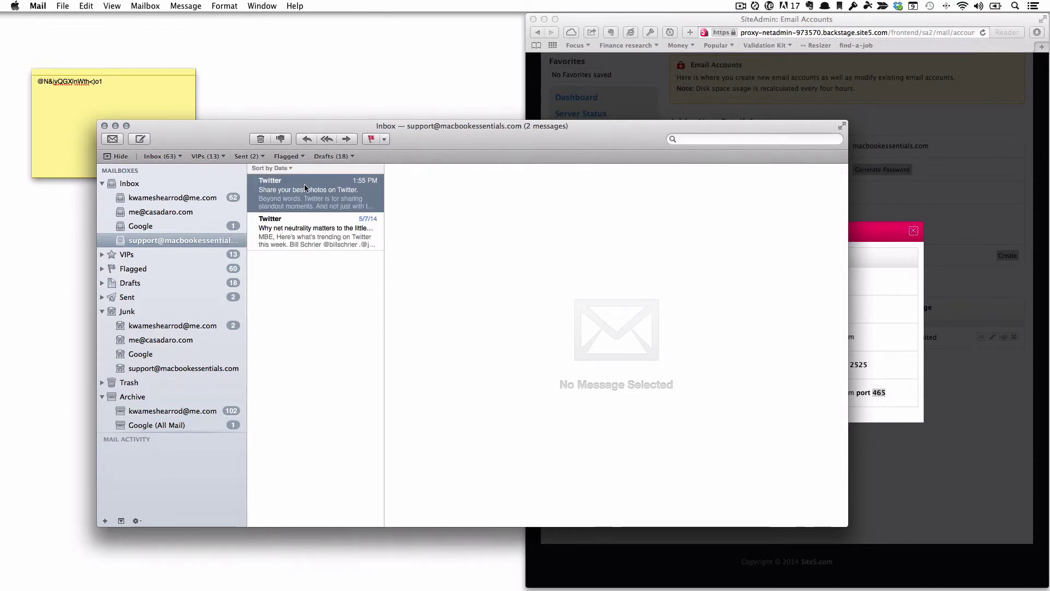
pyautogui.click(306, 217)
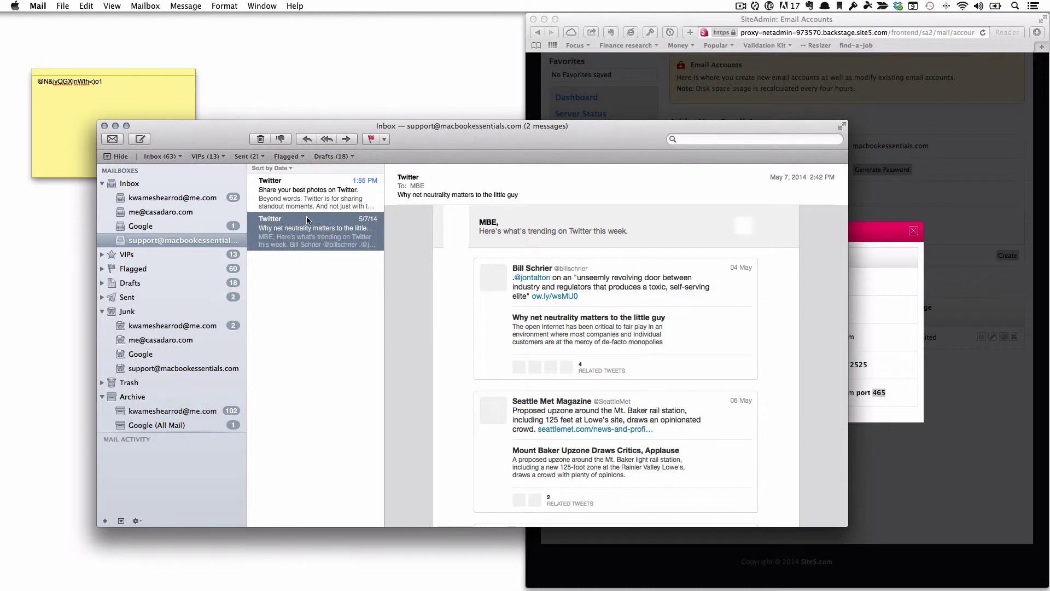
pyautogui.press('Delete')
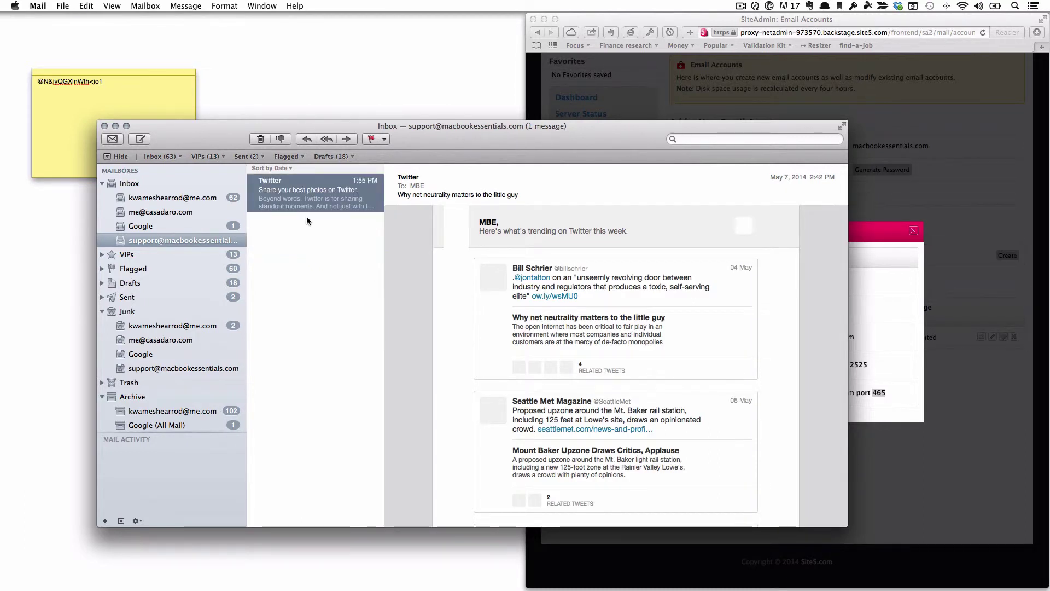
pyautogui.press('Delete')
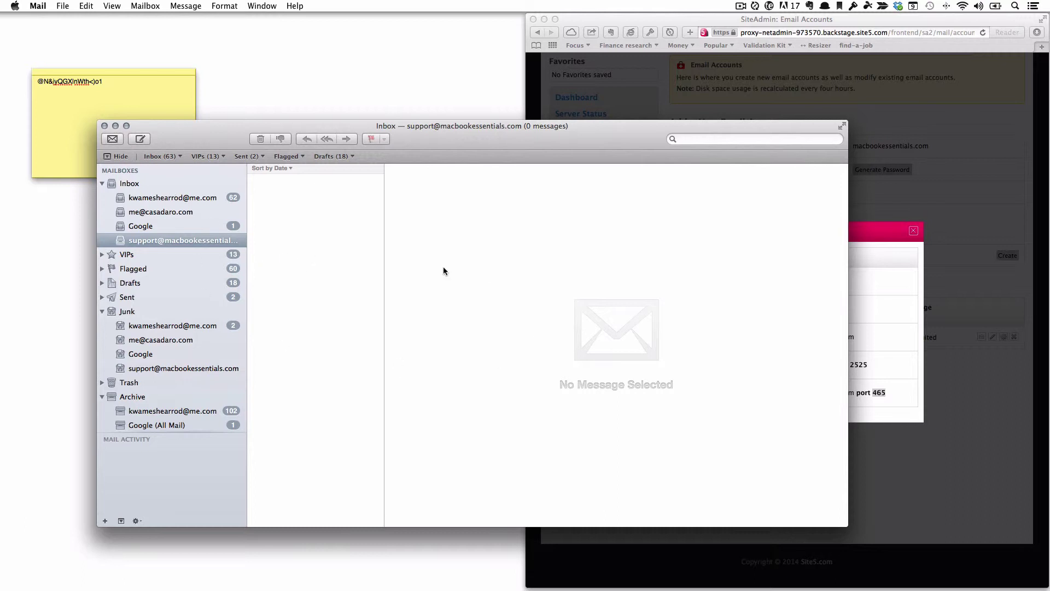
pyautogui.click(937, 295)
pyautogui.click(914, 230)
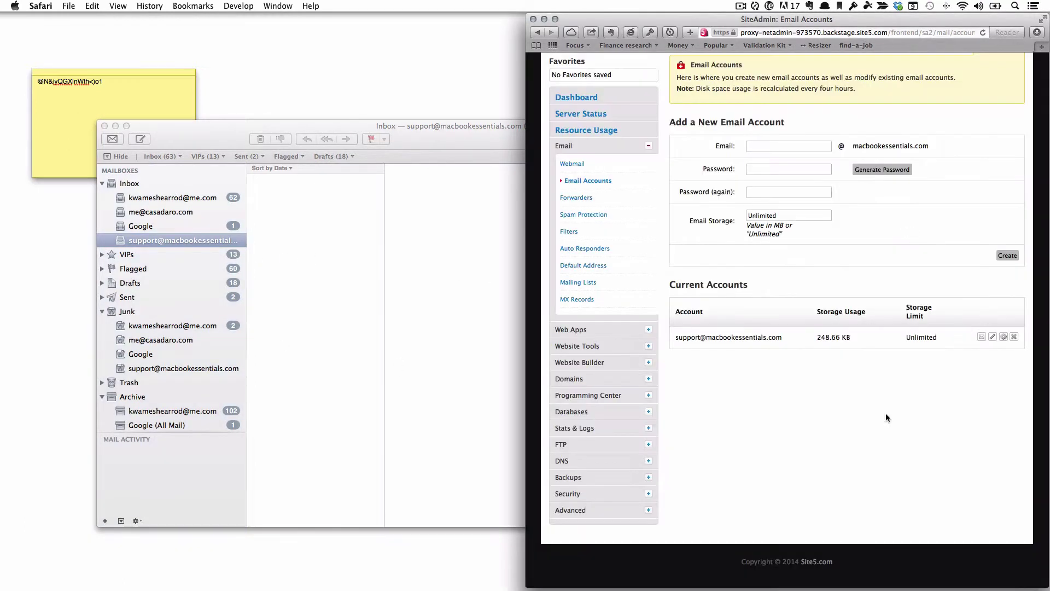
# Open Webmail and log in with the support account's address and password.
pyautogui.click(573, 164)
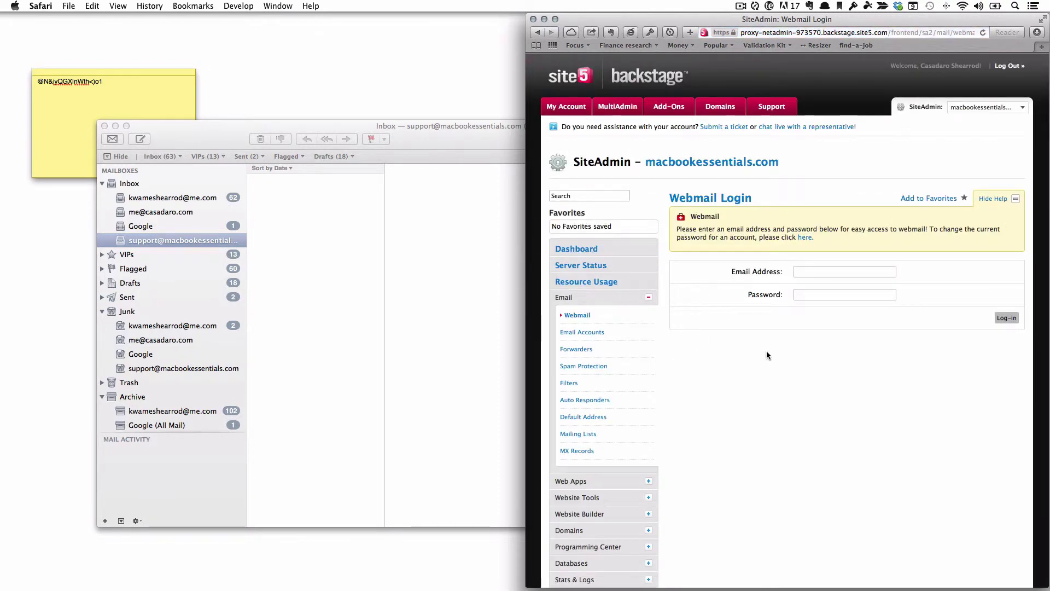
pyautogui.click(831, 274)
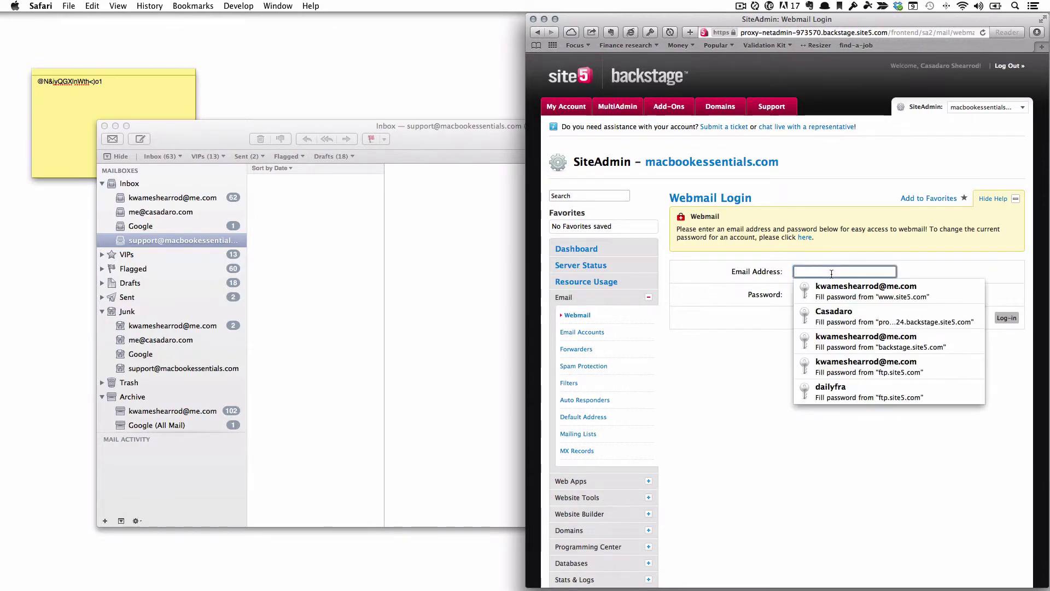
pyautogui.press('super+alt+c')
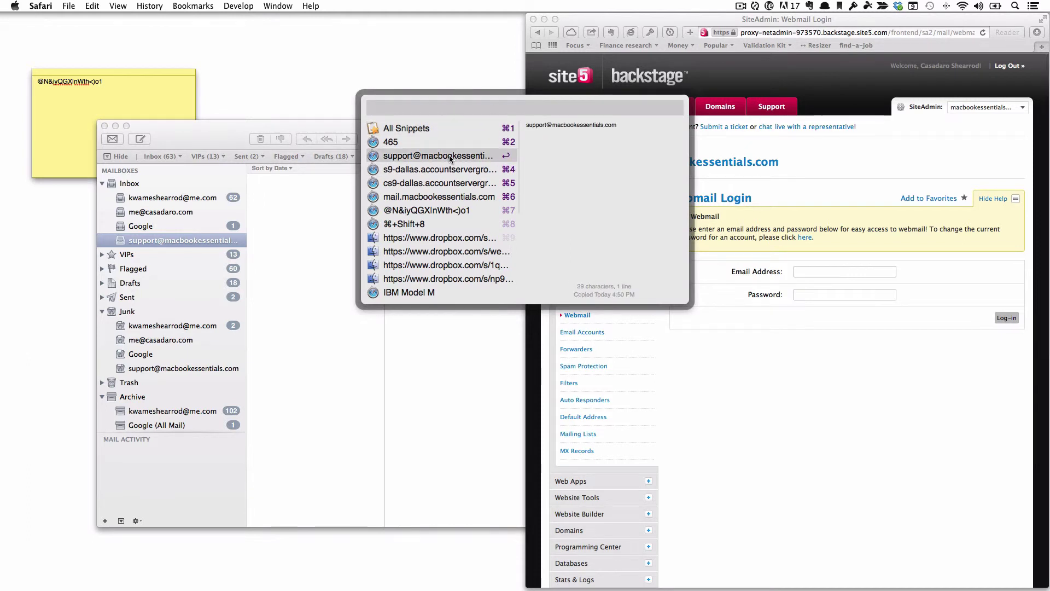
pyautogui.click(451, 159)
pyautogui.click(821, 295)
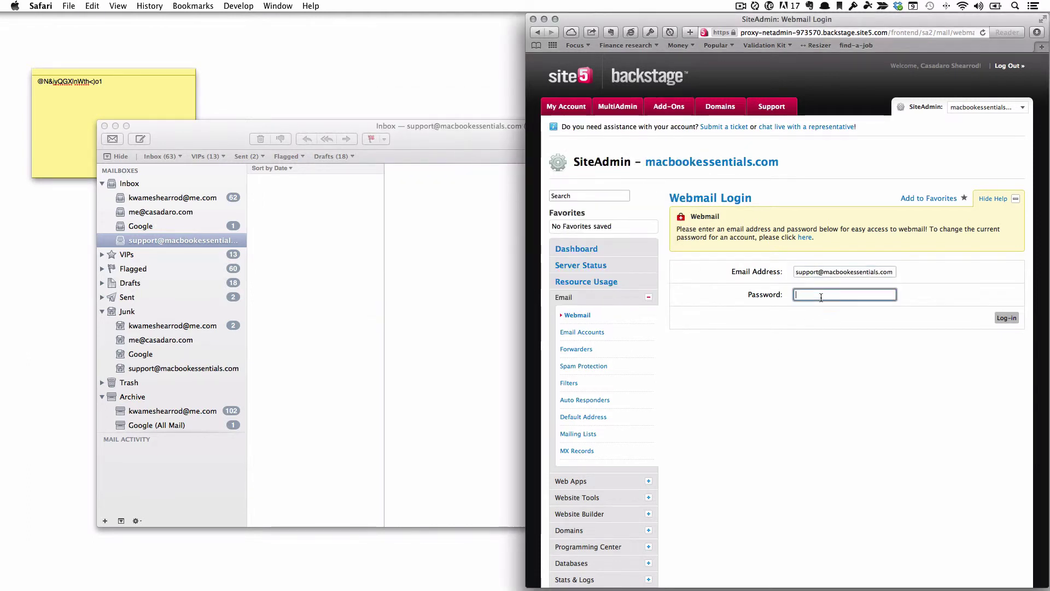
pyautogui.click(832, 311)
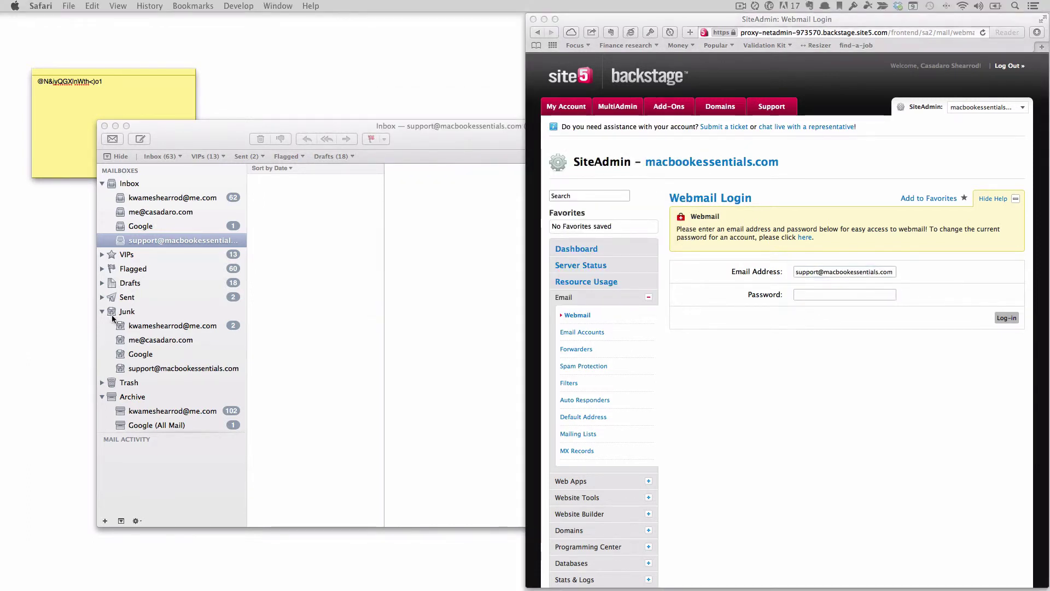
pyautogui.click(831, 295)
pyautogui.press('super+v')
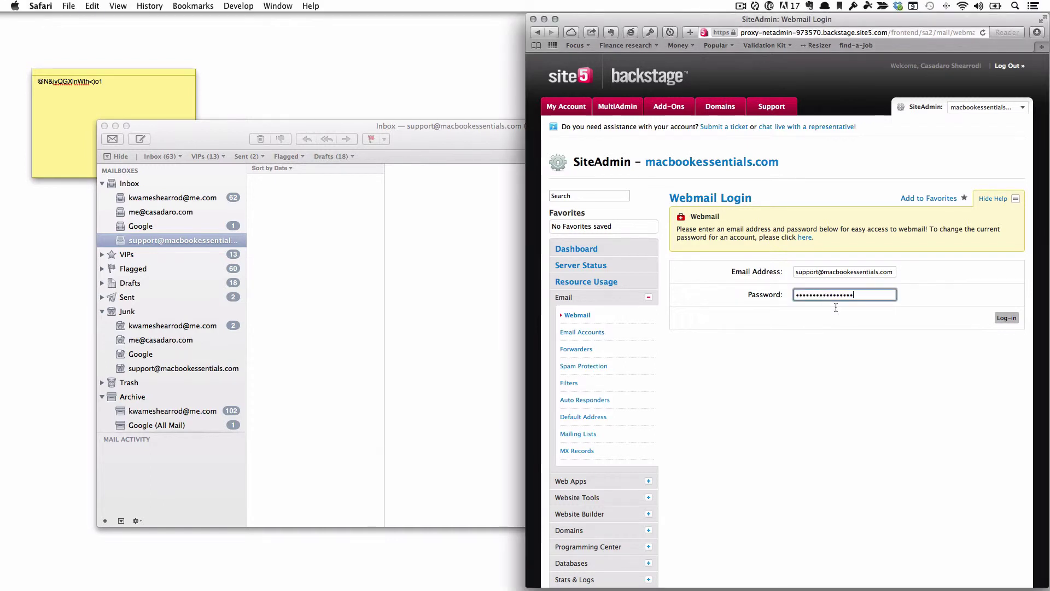
pyautogui.click(1005, 318)
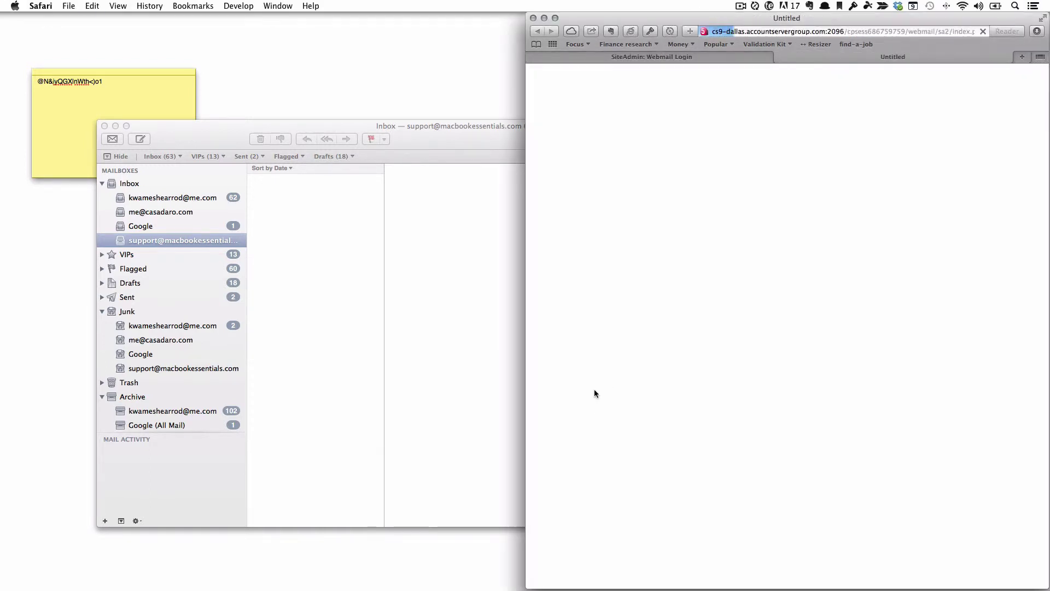
# Open the support mailbox in Roundcube, then in Horde, and return to the launcher.
pyautogui.click(634, 236)
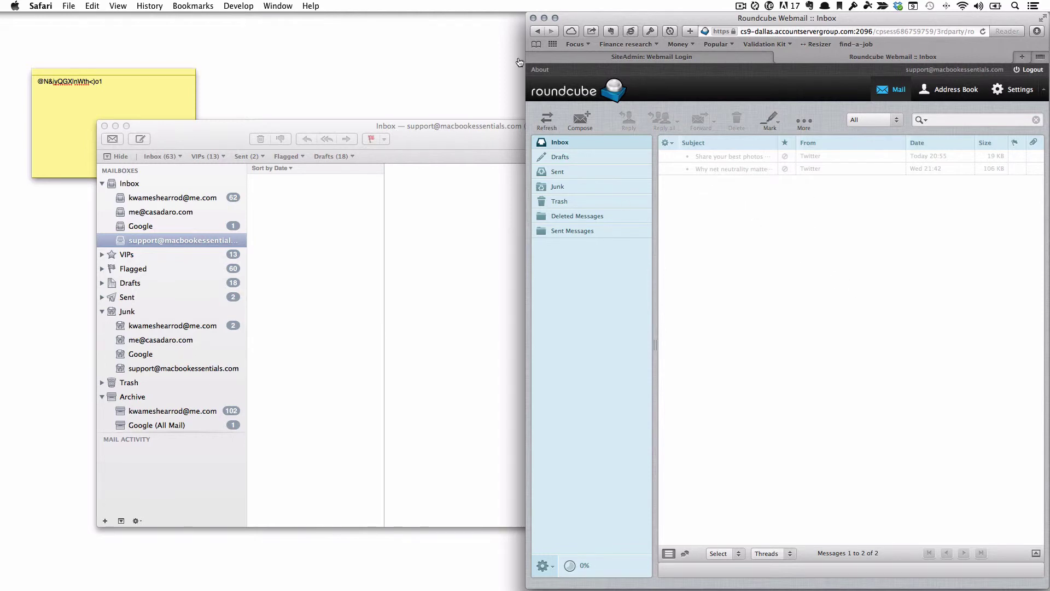
pyautogui.click(538, 31)
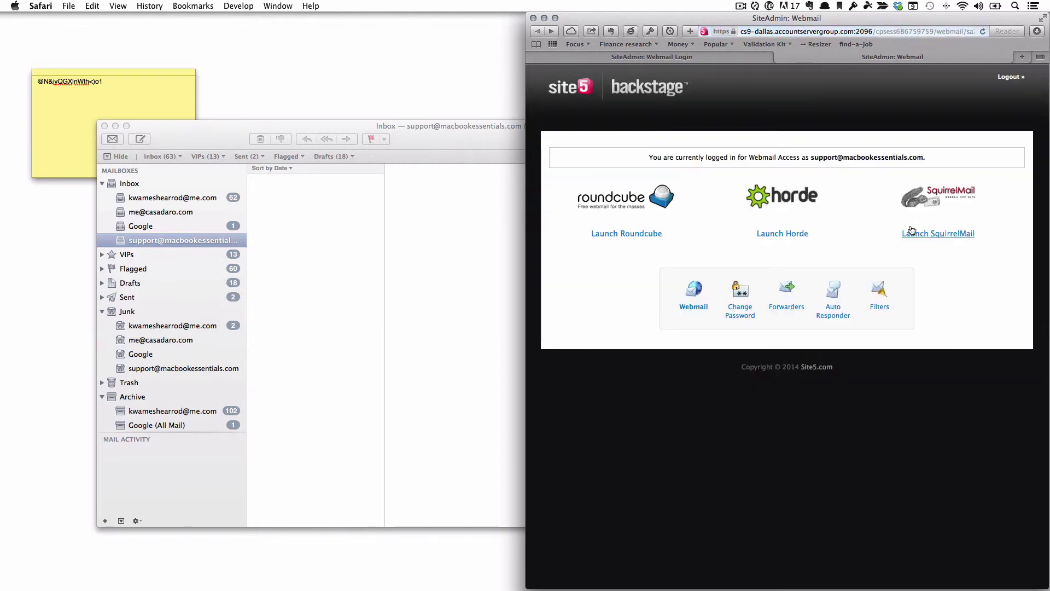
pyautogui.click(805, 236)
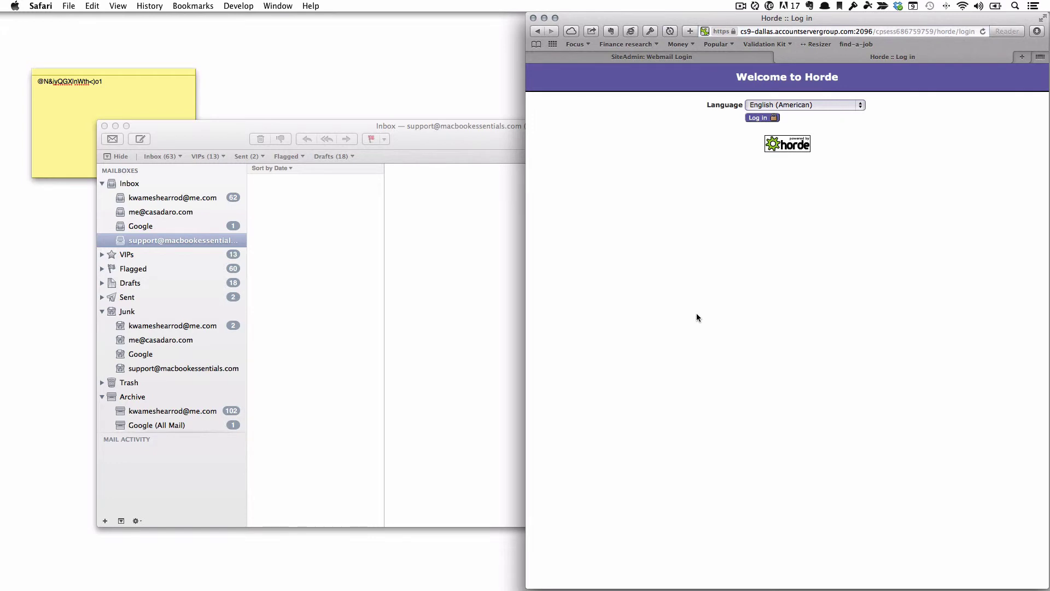
pyautogui.click(759, 120)
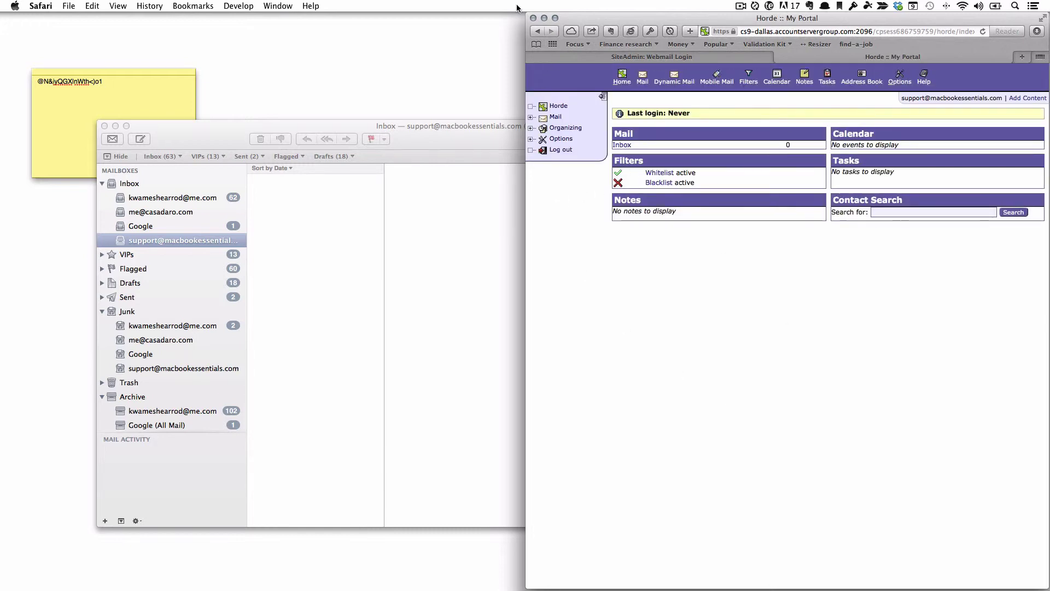
pyautogui.click(537, 30)
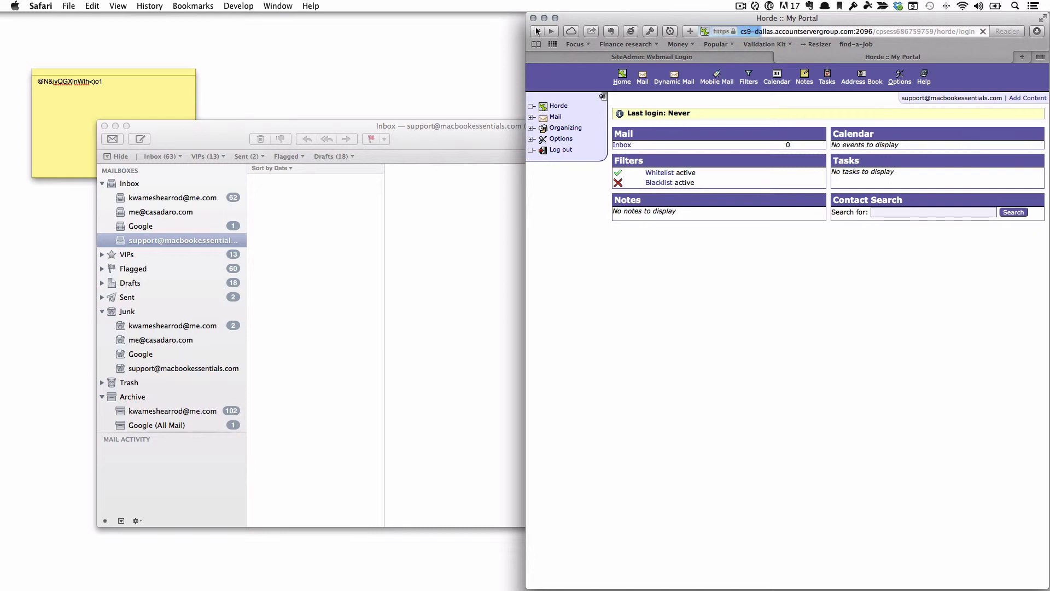
pyautogui.click(537, 32)
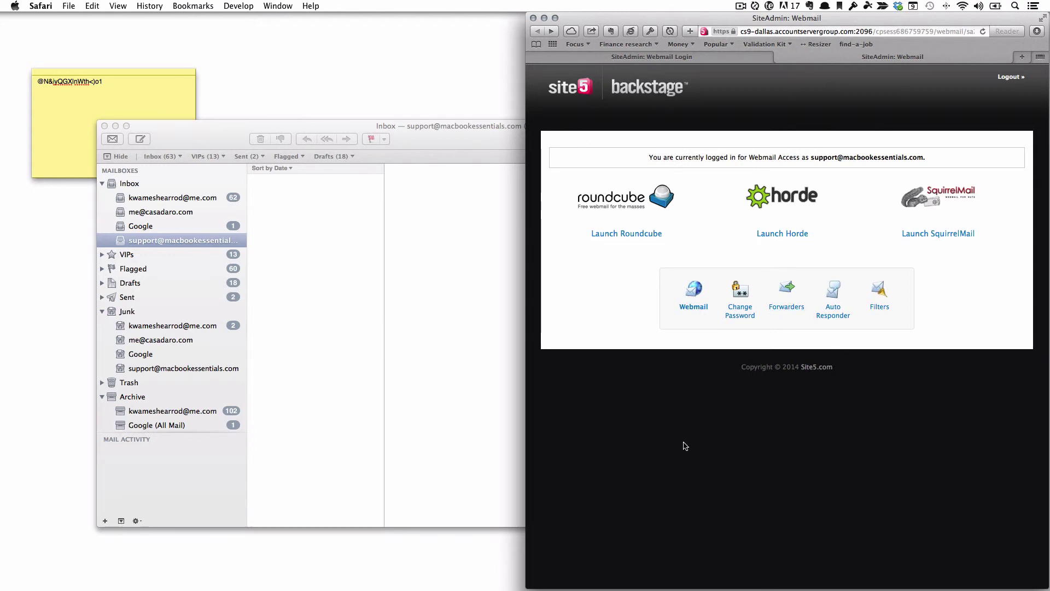
# Log out of webmail, go to the Site5 Backstage dashboard, and bring Mail forward.
pyautogui.click(1000, 80)
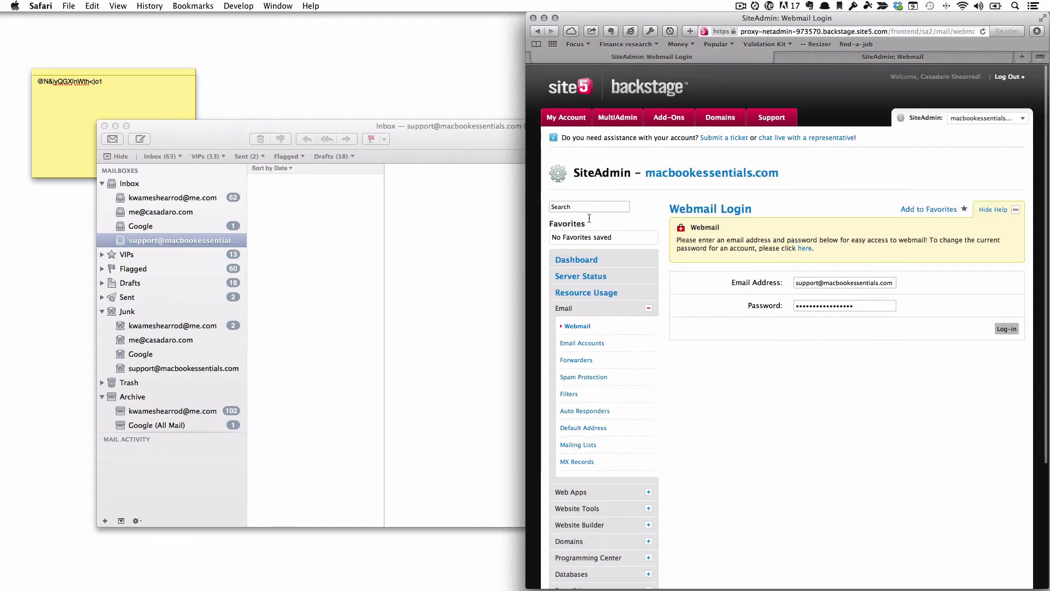
pyautogui.scroll(-5, 601, 219)
pyautogui.scroll(5, 591, 230)
pyautogui.click(569, 137)
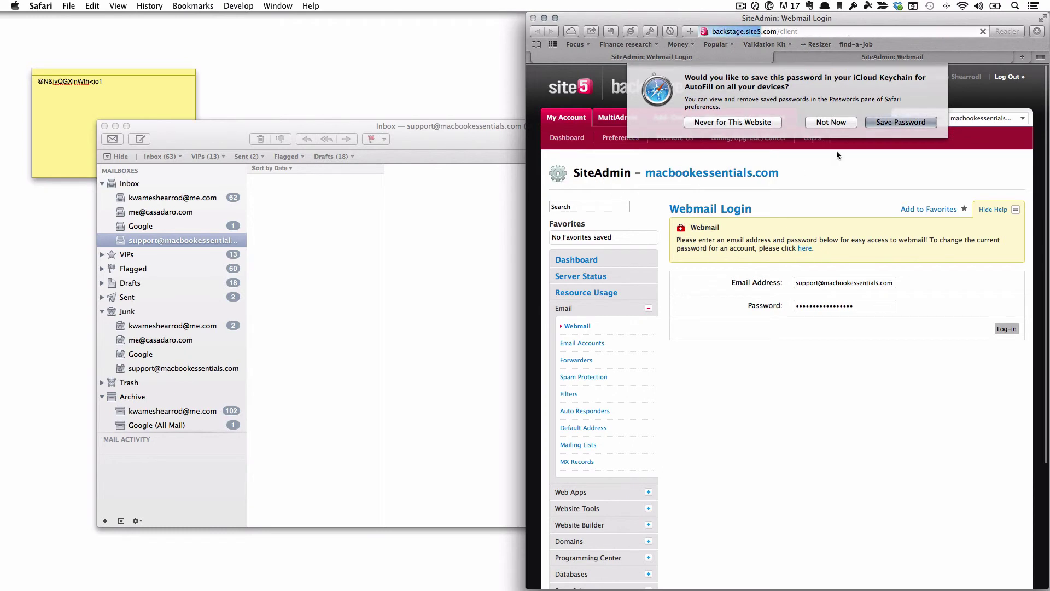
pyautogui.click(394, 347)
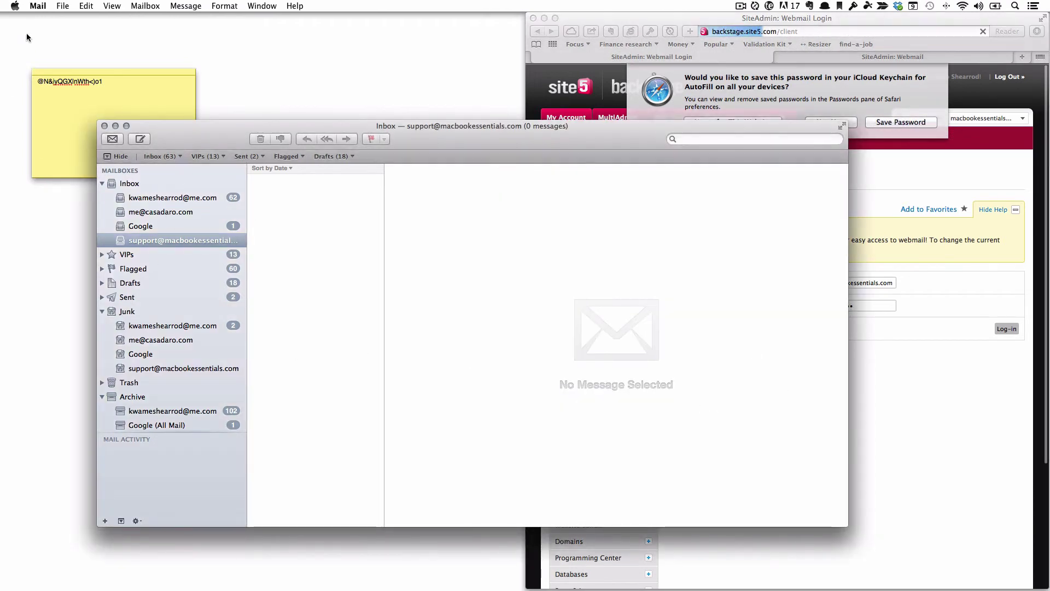
# Review Mail's Accounts preferences, cancel adding an account, then close the viewer and hide Mail.
pyautogui.click(37, 7)
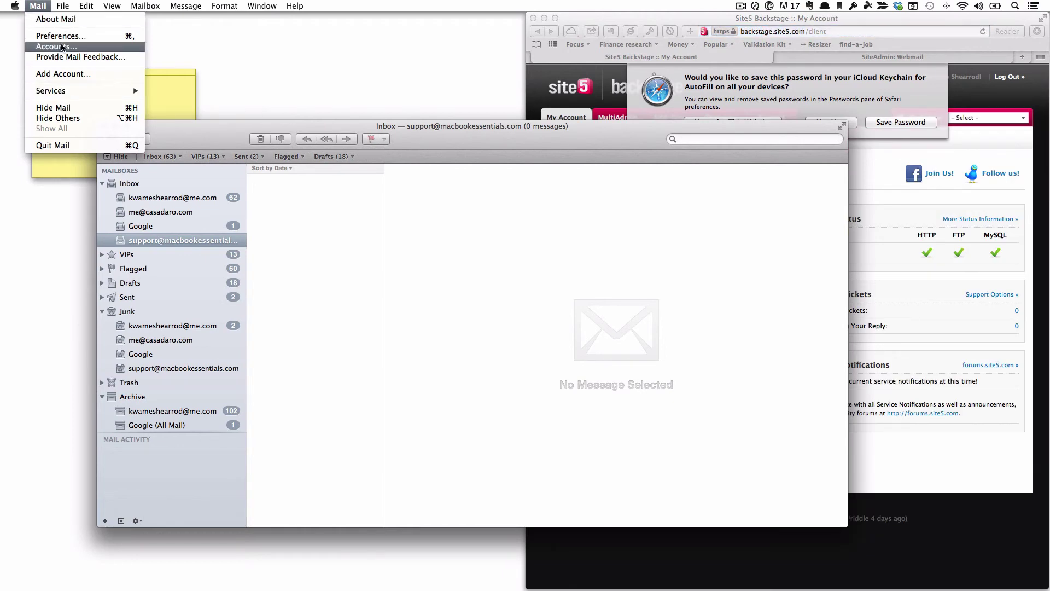
pyautogui.click(62, 37)
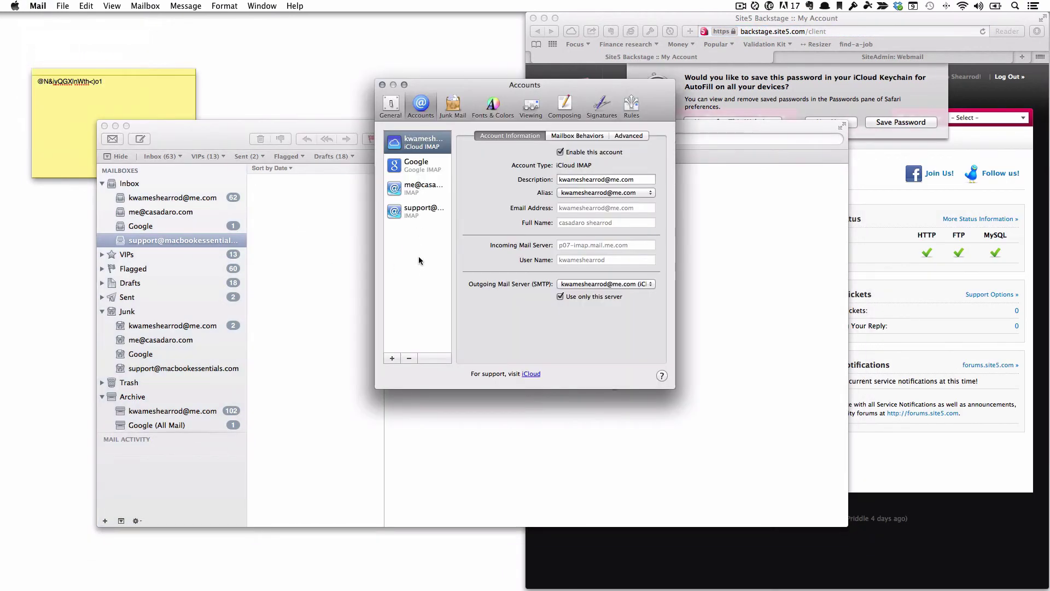
pyautogui.click(393, 358)
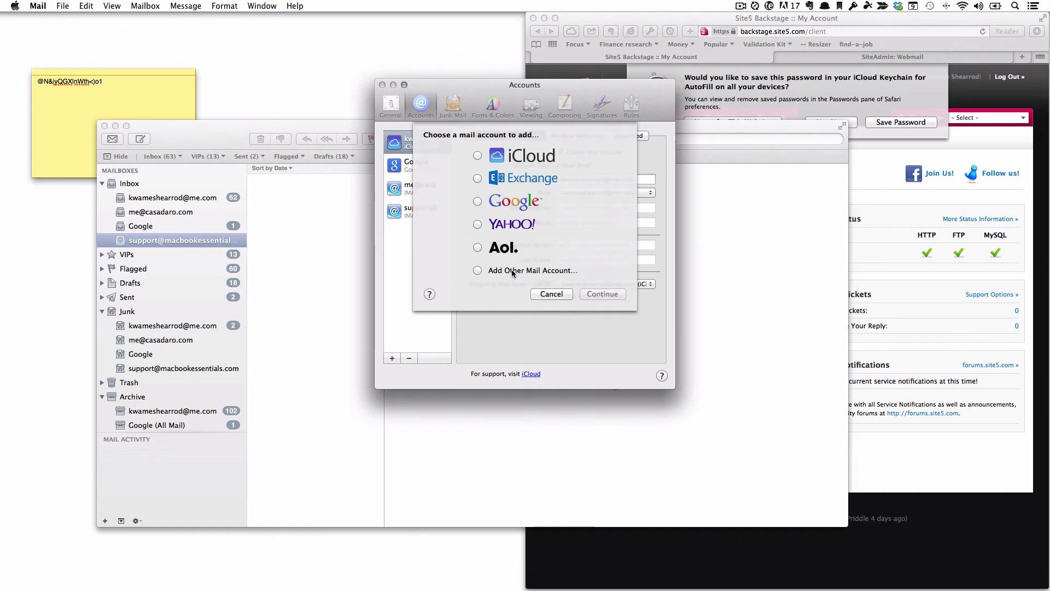
pyautogui.click(549, 294)
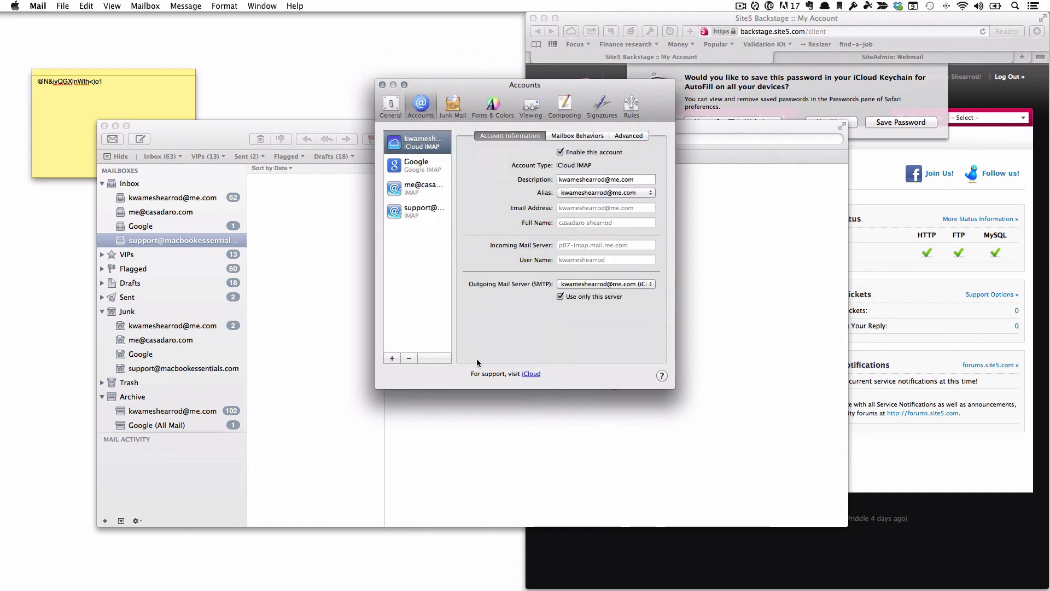
pyautogui.press('super+2')
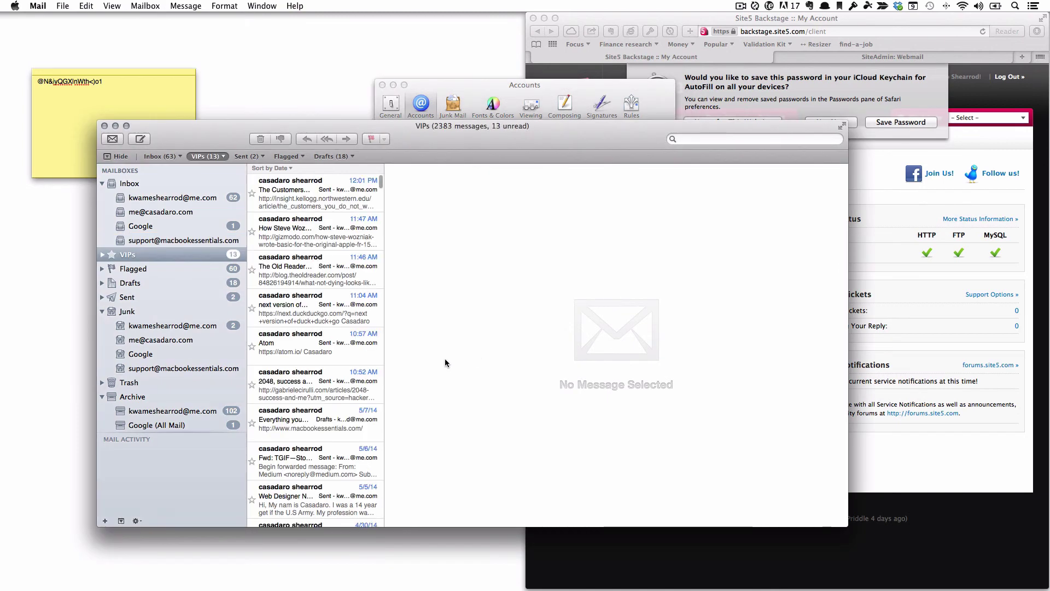
pyautogui.press('super+w')
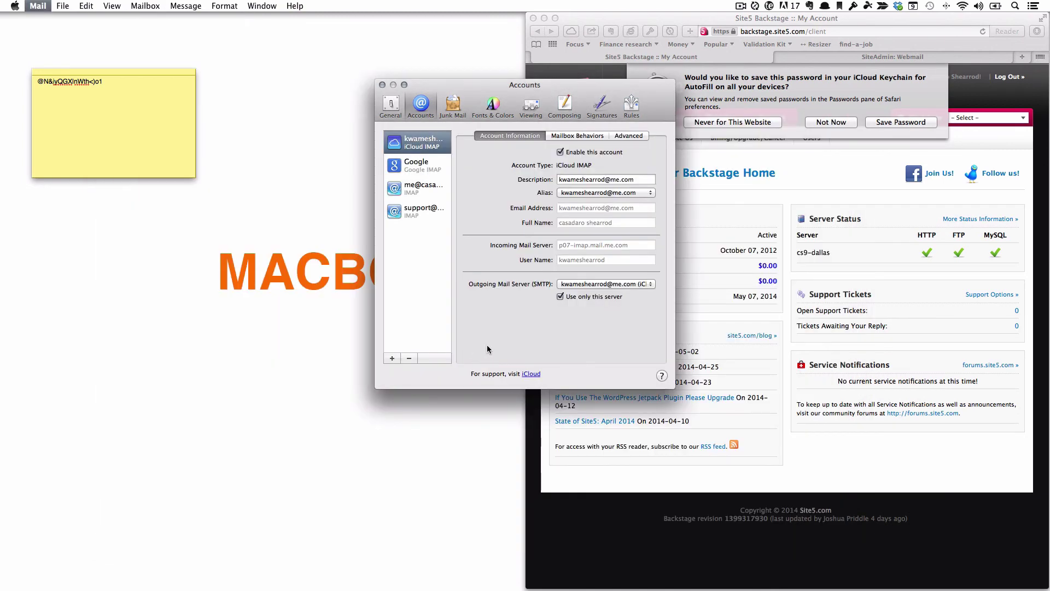
pyautogui.press('super+q')
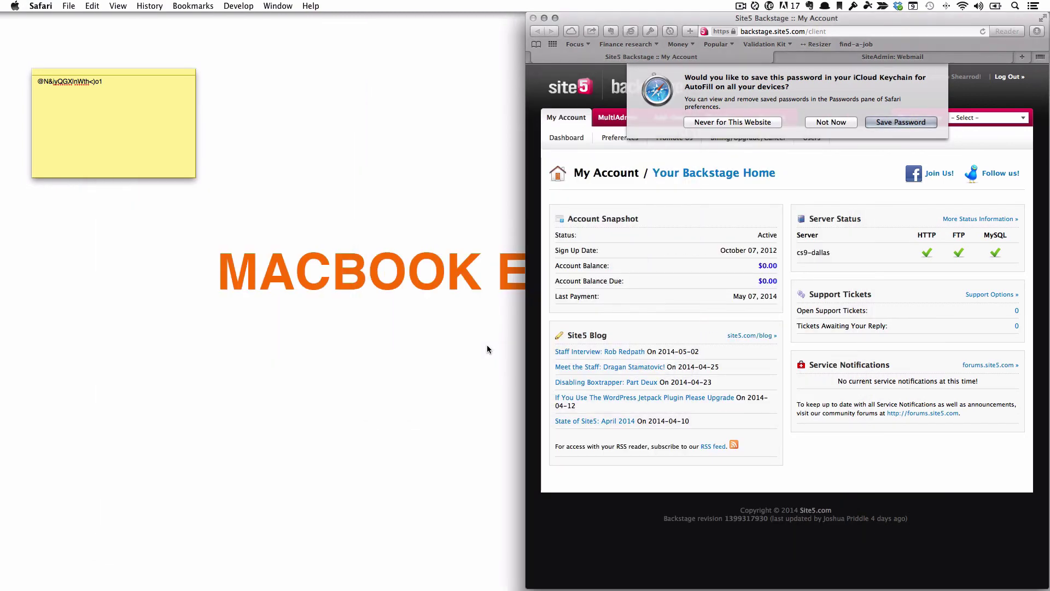